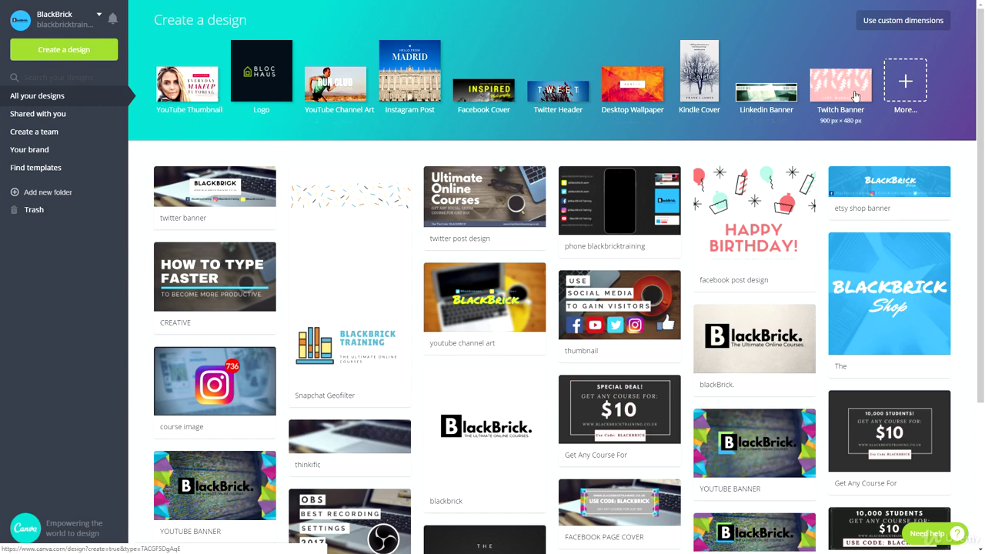
Show all available design types and create a new Facebook Cover design from the social media and email headers
left_click(905, 81)
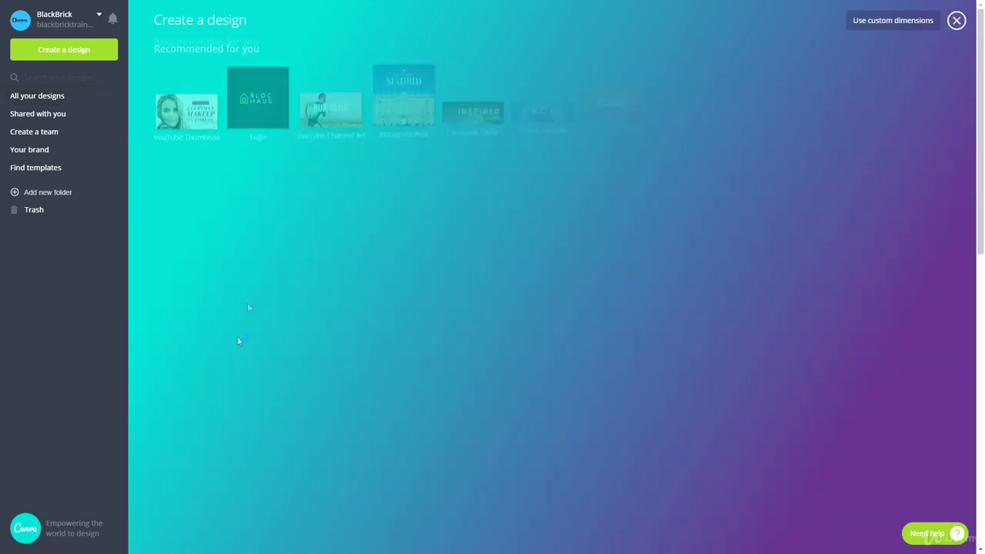
scroll(294, 322, "down", 3)
scroll(293, 336, "down", 5)
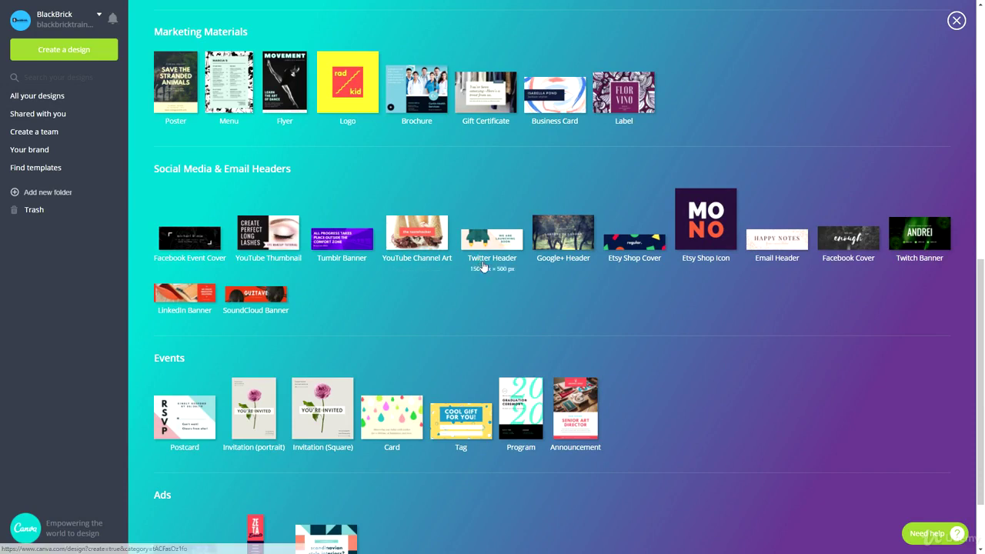
left_click(850, 248)
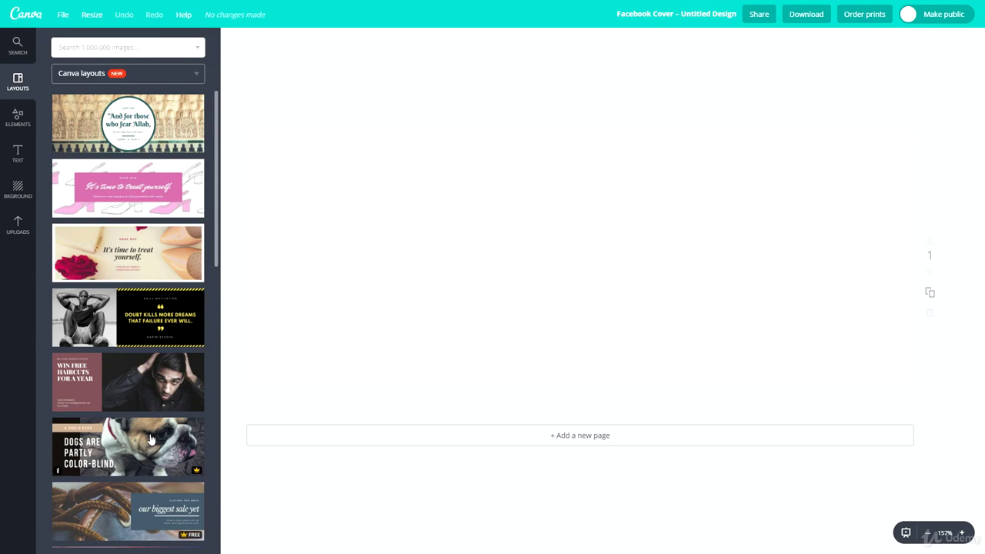
Find the rent.au layout with the building photo and blue panel among the Canva layouts and apply it to the cover
scroll(94, 367, "down", 3)
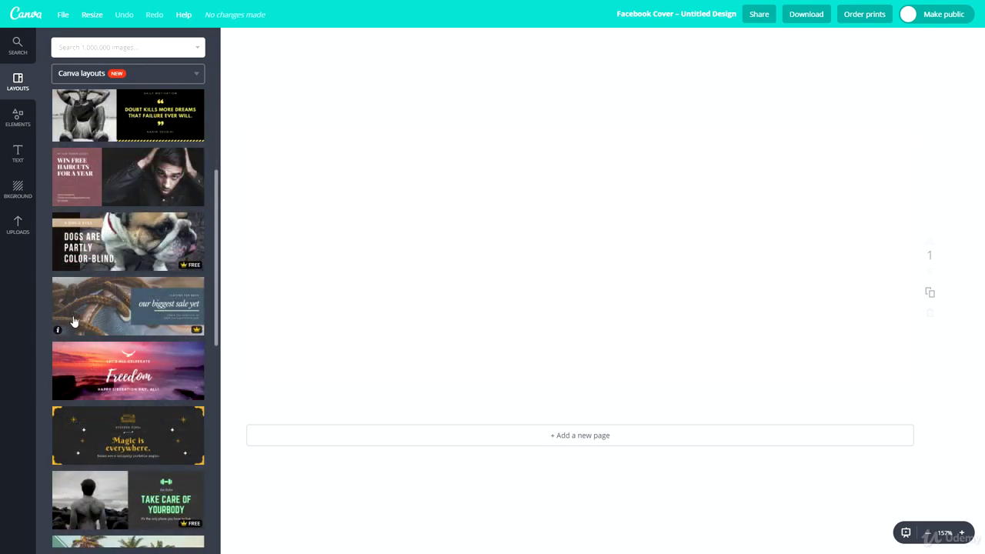
scroll(97, 309, "down", 5)
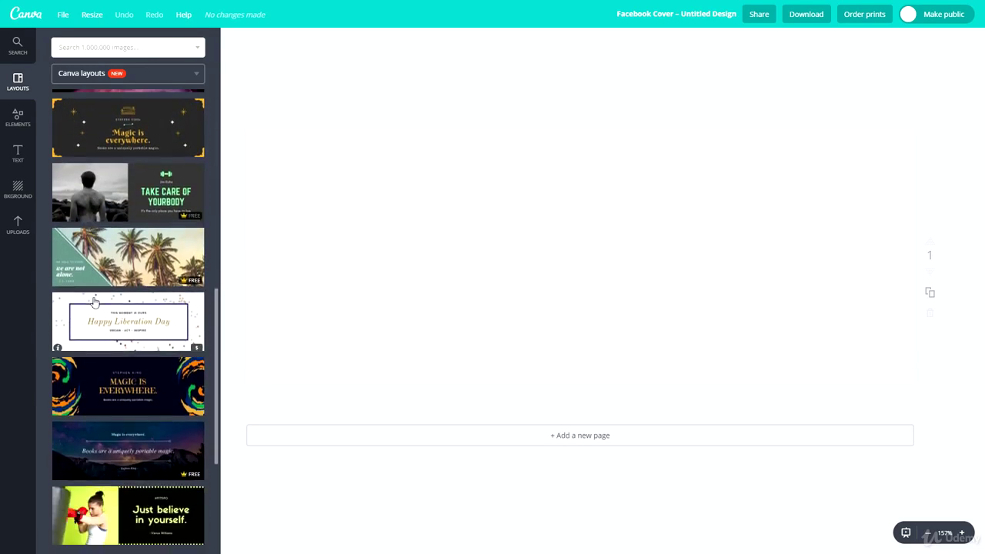
scroll(88, 308, "down", 5)
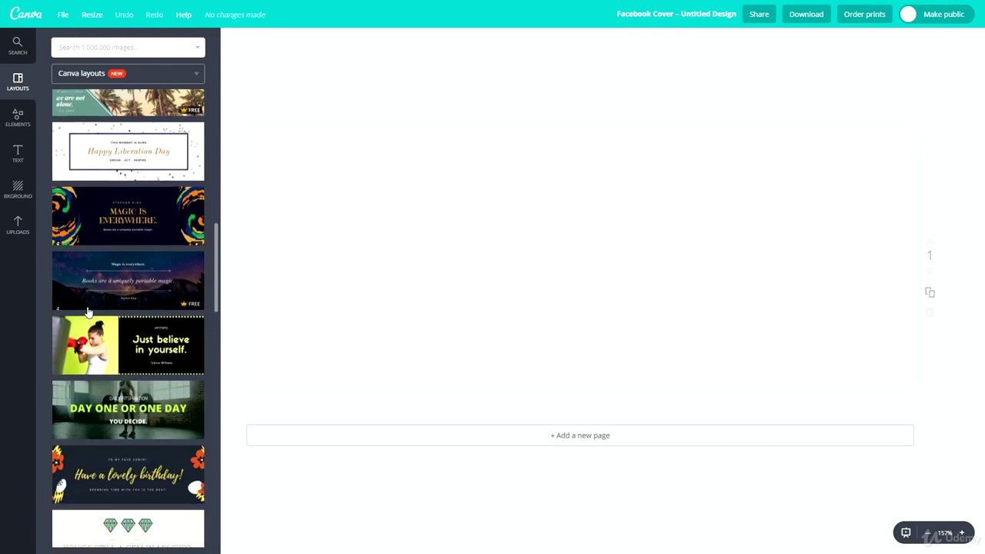
scroll(87, 311, "down", 7)
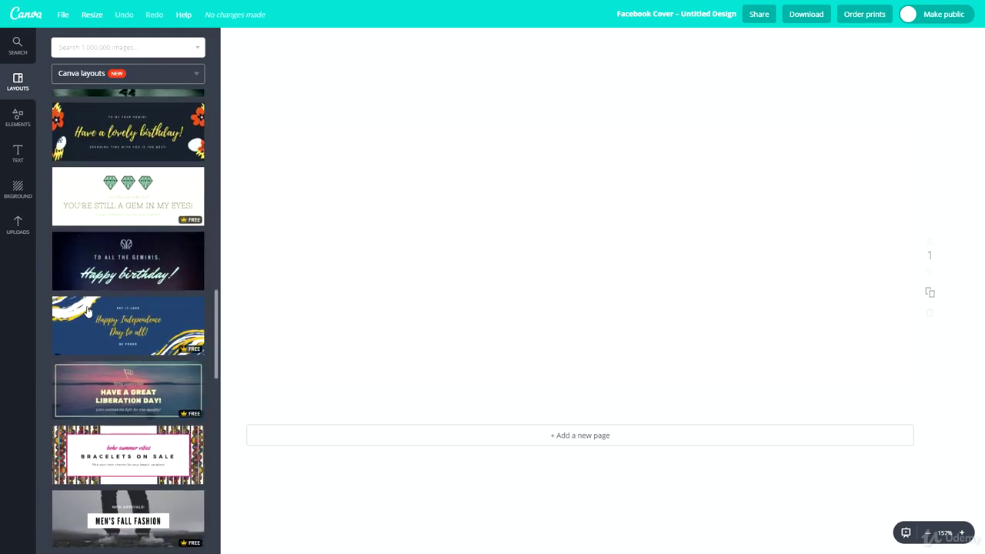
scroll(91, 318, "down", 5)
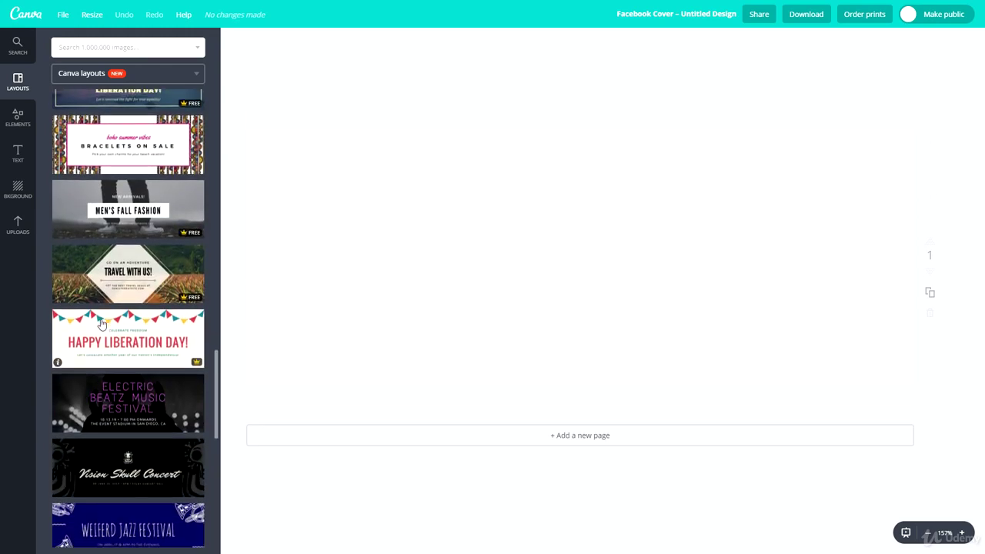
scroll(90, 326, "down", 2)
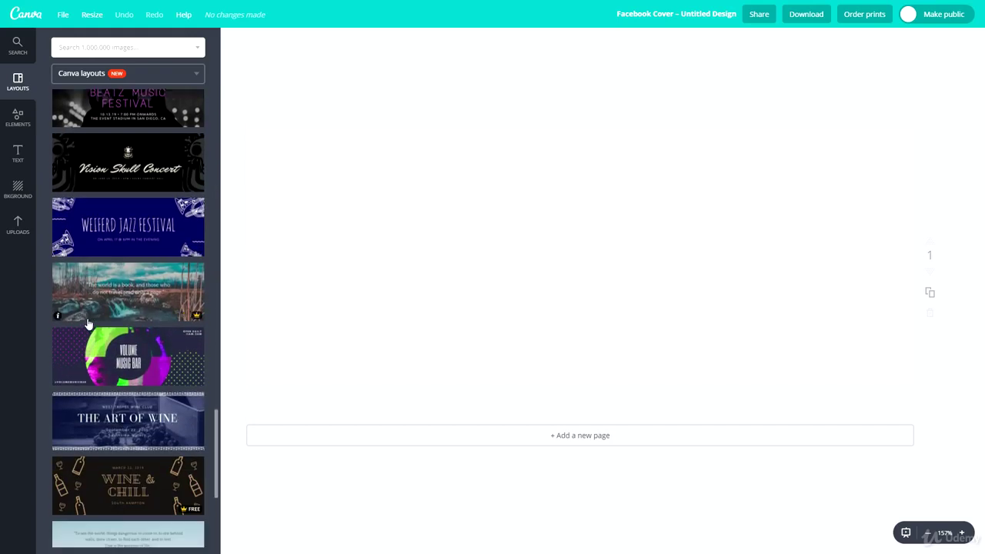
scroll(87, 303, "down", 4)
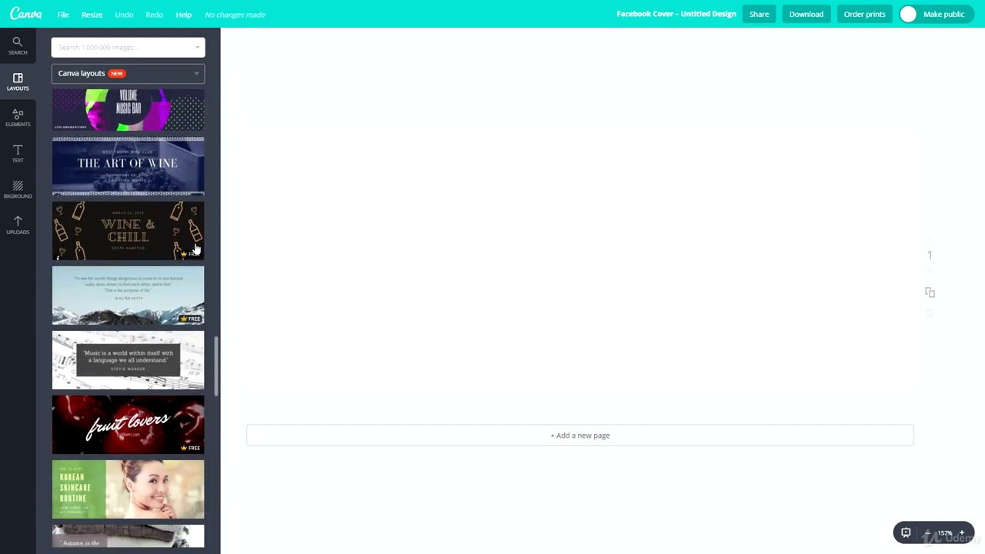
scroll(185, 262, "down", 7)
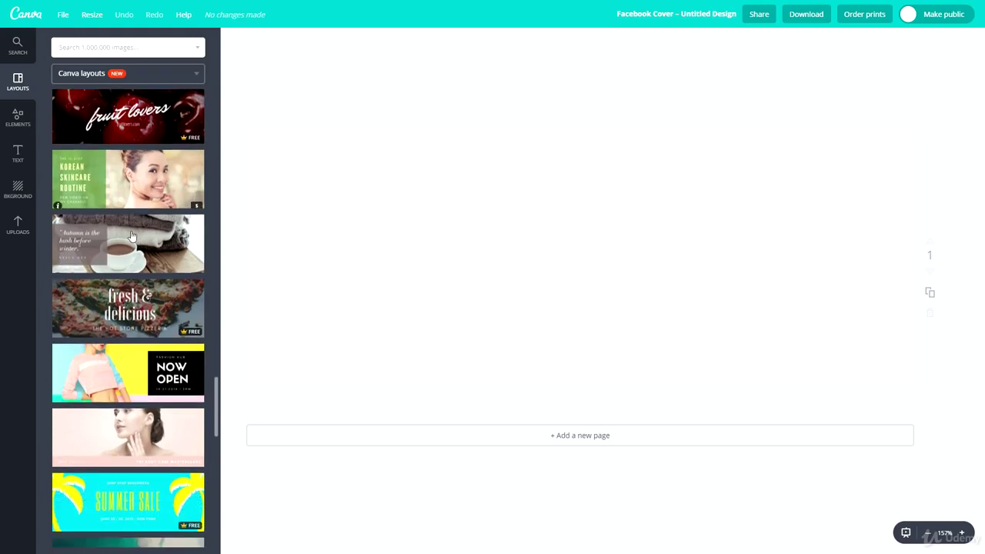
scroll(131, 260, "down", 2)
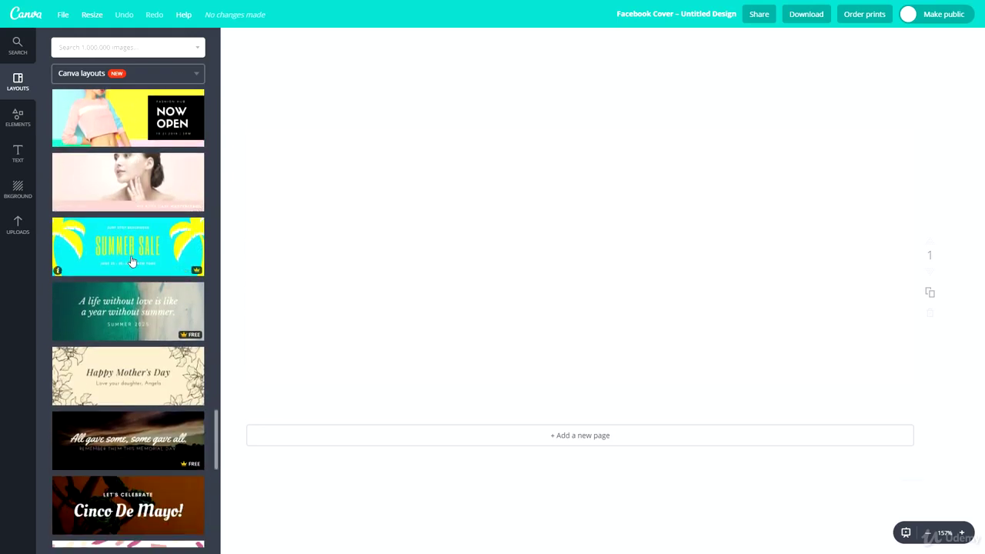
scroll(144, 244, "down", 2)
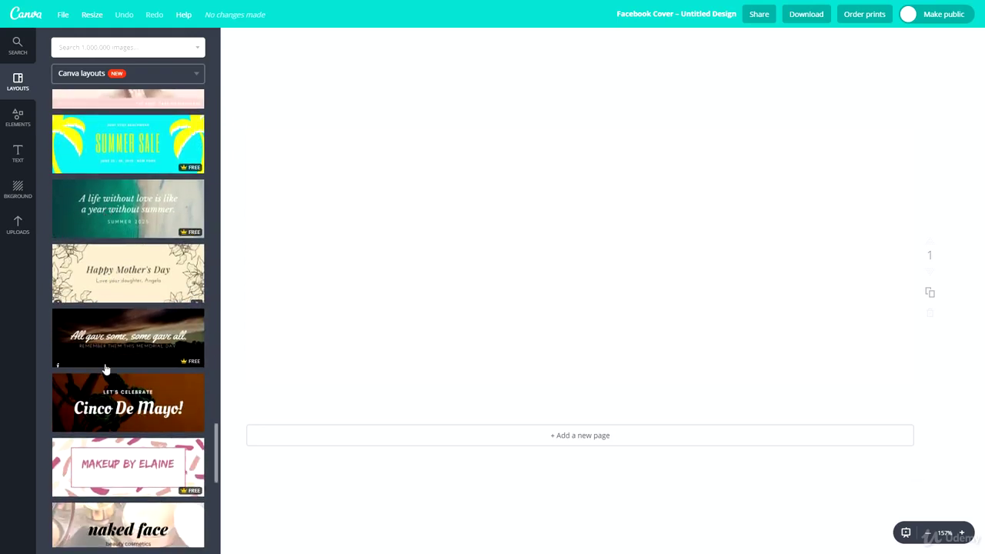
scroll(105, 370, "down", 6)
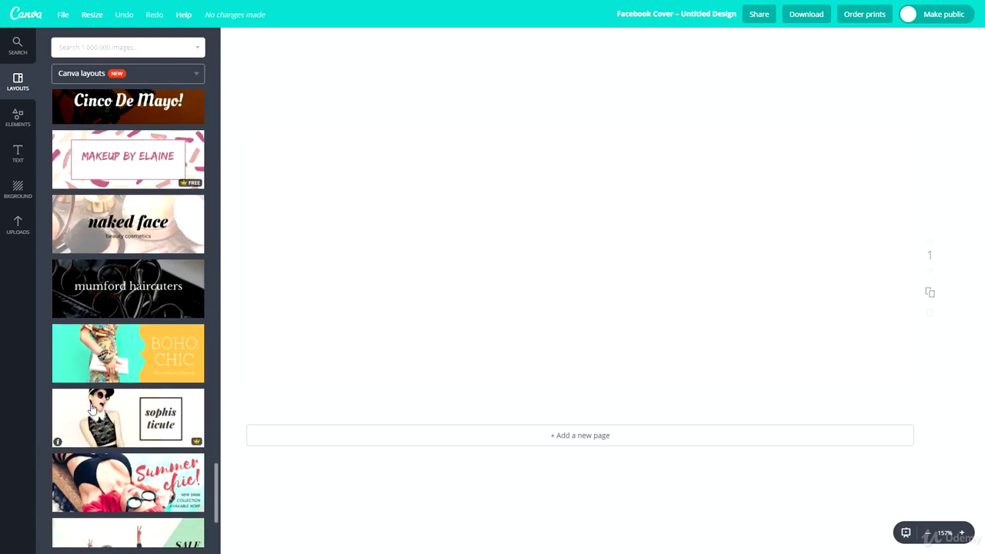
scroll(94, 408, "down", 8)
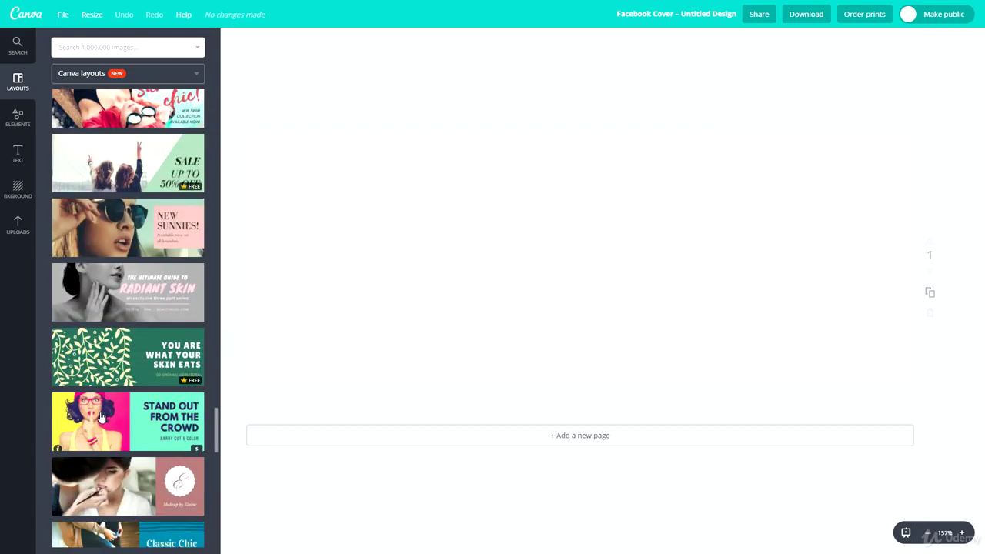
scroll(101, 417, "down", 3)
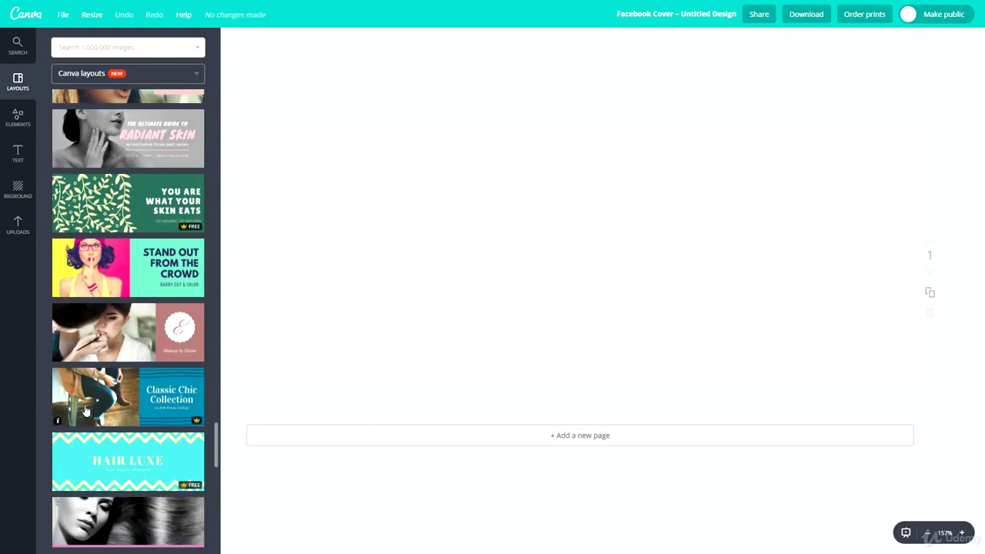
scroll(87, 411, "down", 3)
scroll(89, 408, "down", 3)
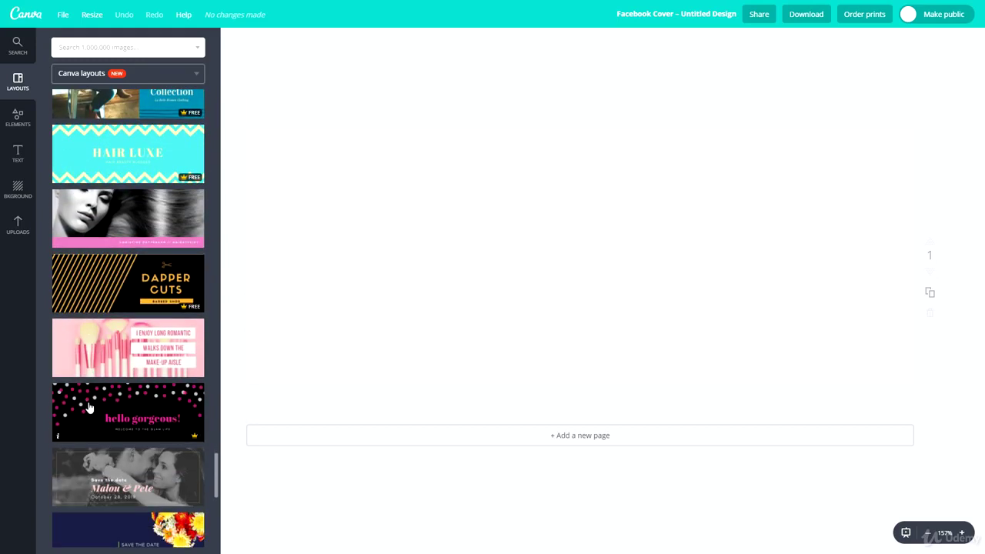
scroll(88, 408, "down", 10)
left_click(128, 251)
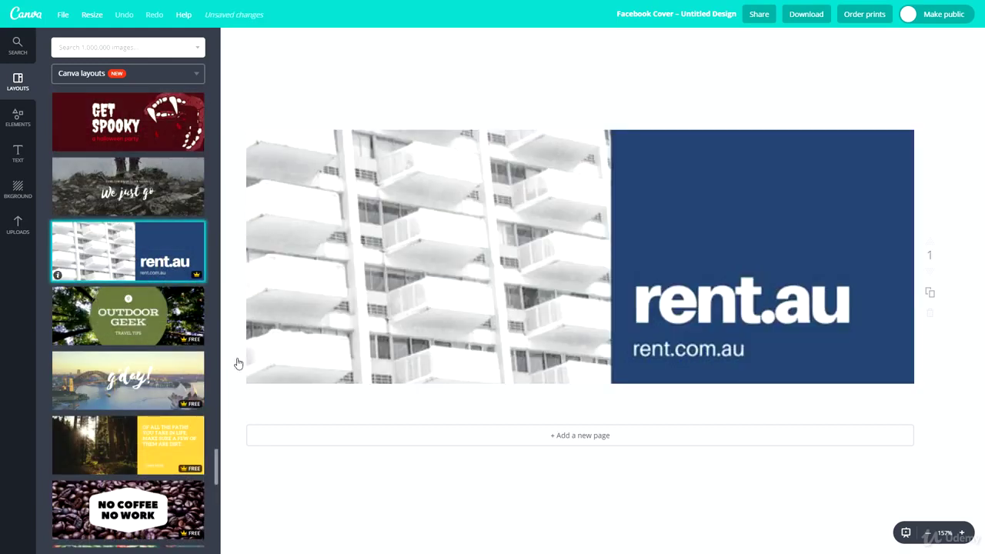
Browse further down the Canva layouts to examine the other Facebook cover designs on offer
scroll(118, 396, "down", 1)
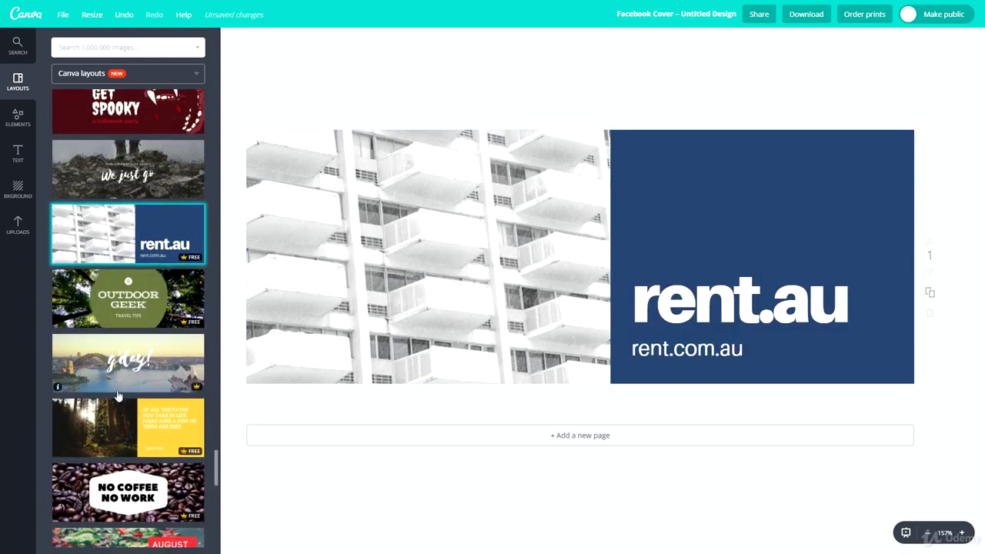
scroll(117, 396, "down", 2)
scroll(77, 351, "down", 3)
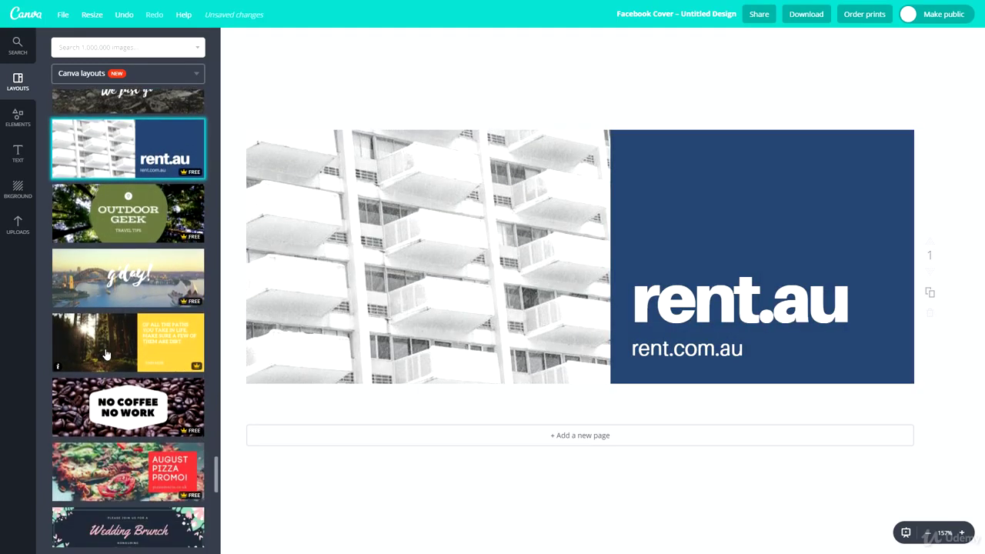
scroll(106, 354, "down", 15)
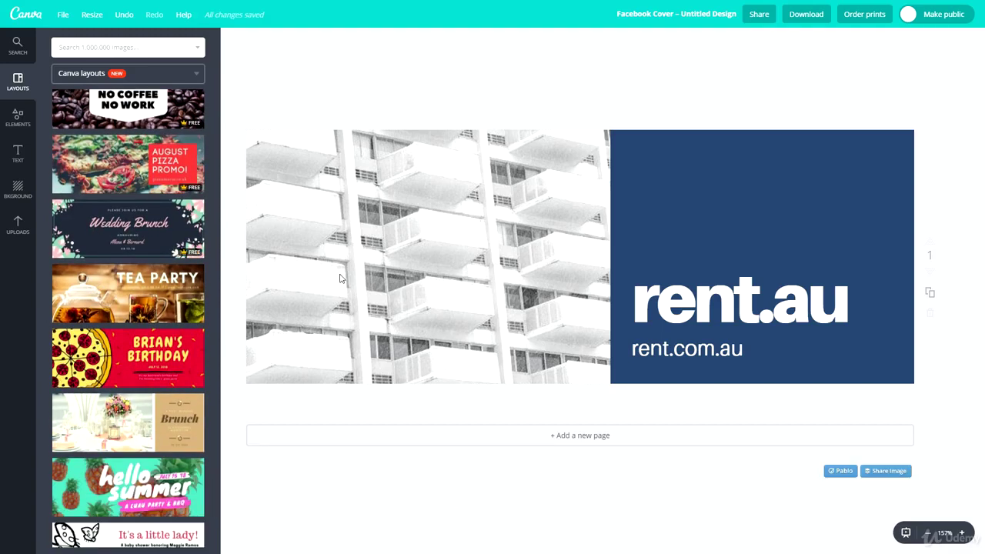
scroll(90, 234, "down", 10)
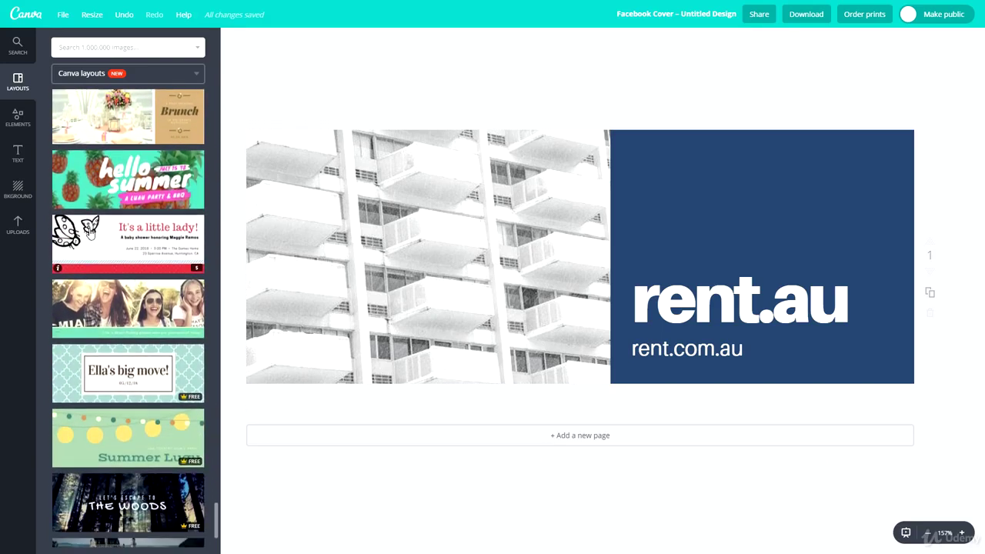
scroll(90, 233, "down", 3)
scroll(182, 410, "down", 2)
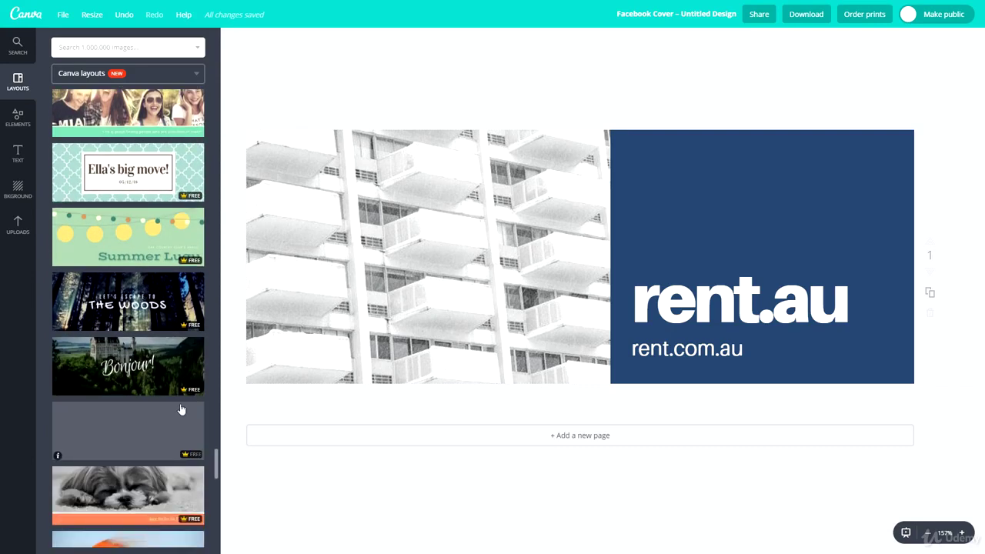
scroll(181, 410, "down", 15)
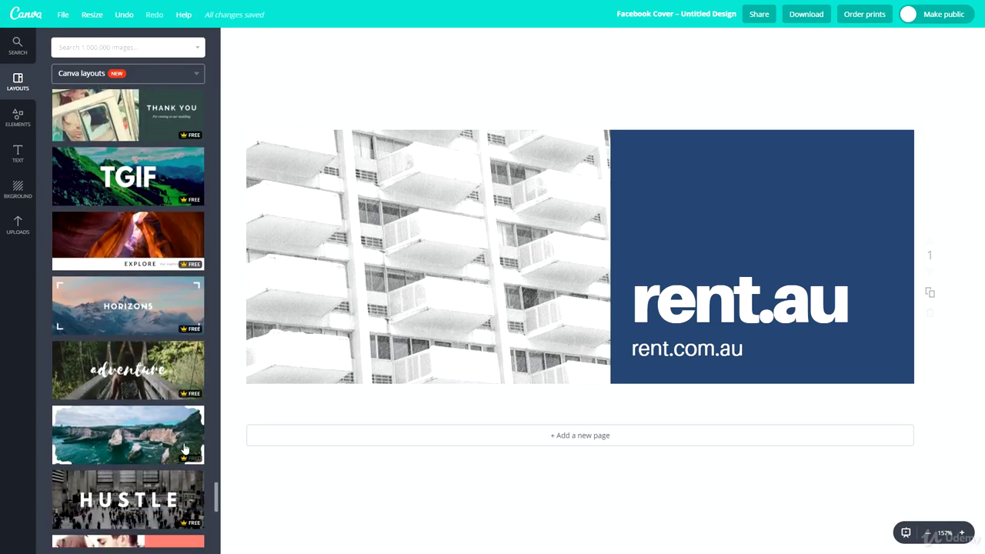
Replace the rent.au heading on the blue panel with "BlackBrick" and set its font size to 48
double_click(740, 310)
triple_click(739, 307)
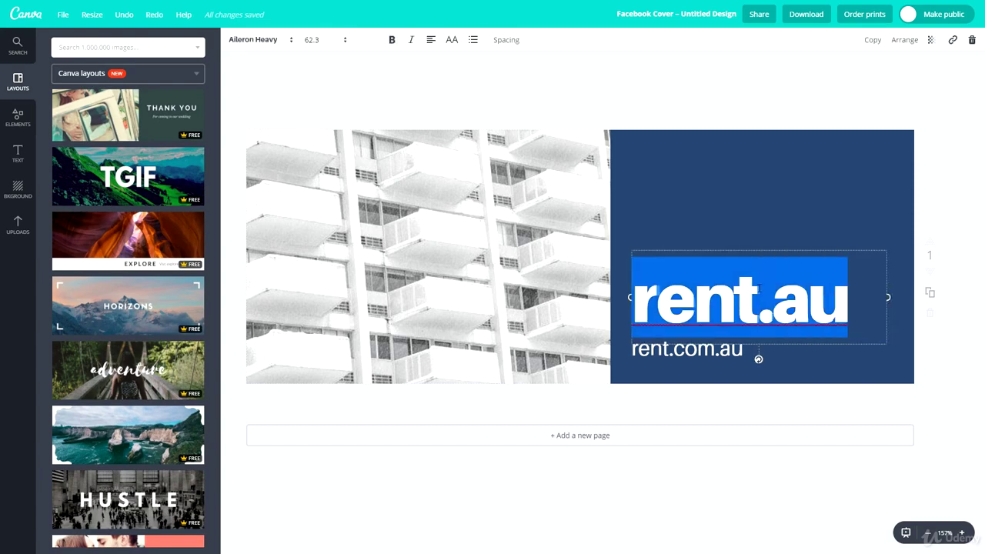
type("BlackBrick")
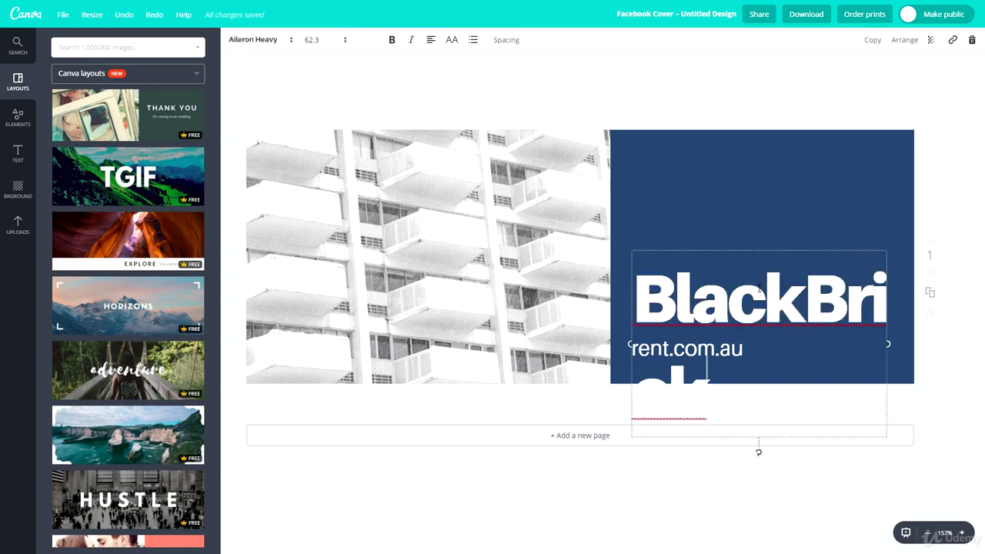
left_click(316, 45)
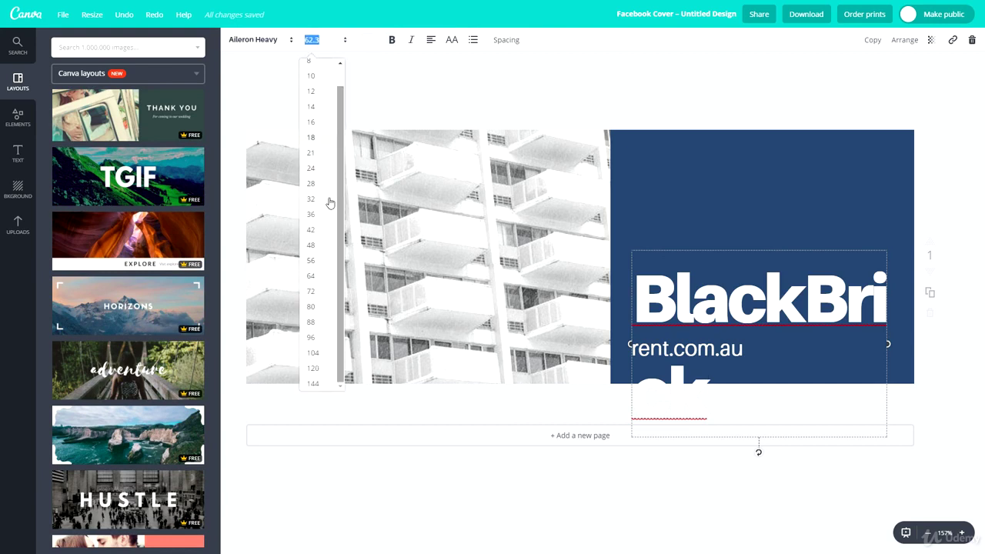
left_click(321, 267)
left_click(318, 44)
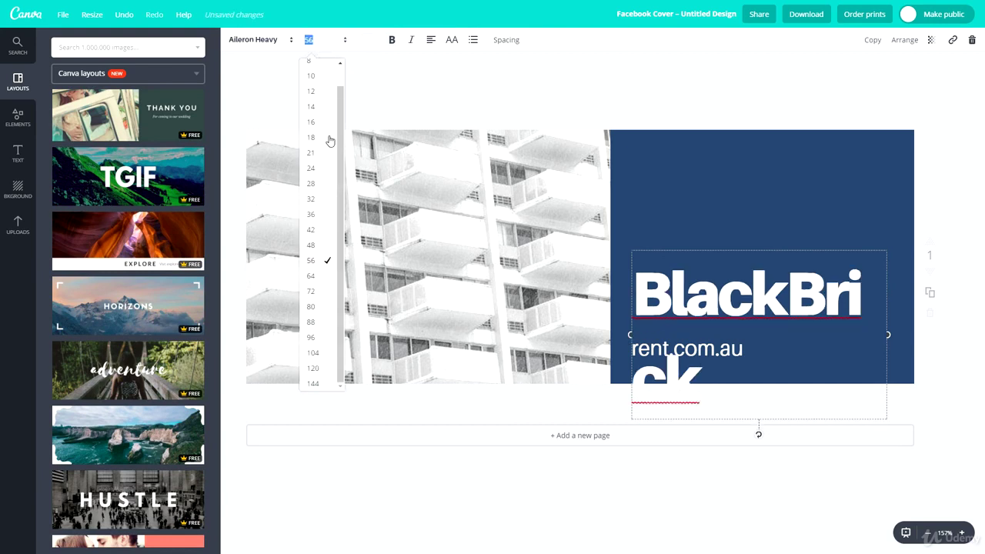
left_click(323, 247)
left_click(807, 182)
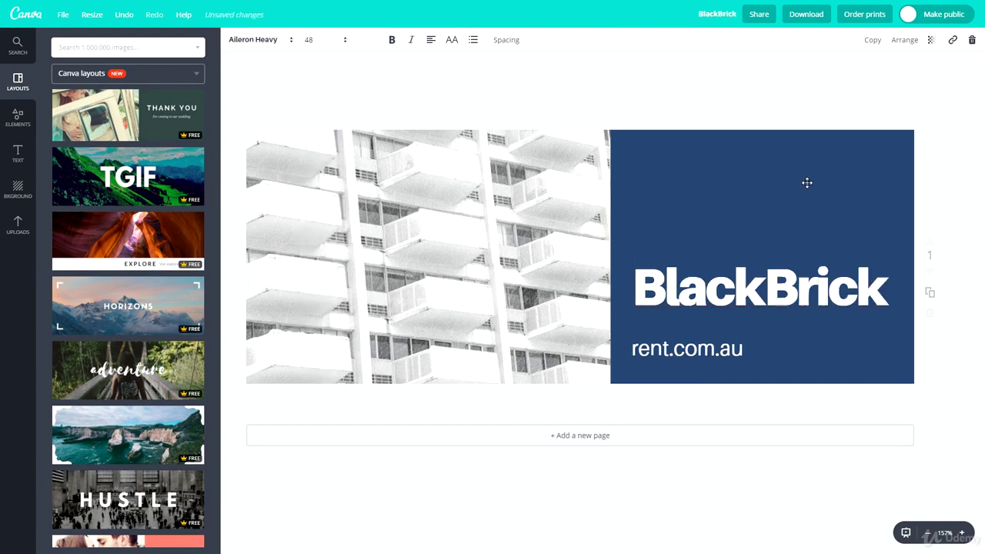
left_click(729, 356)
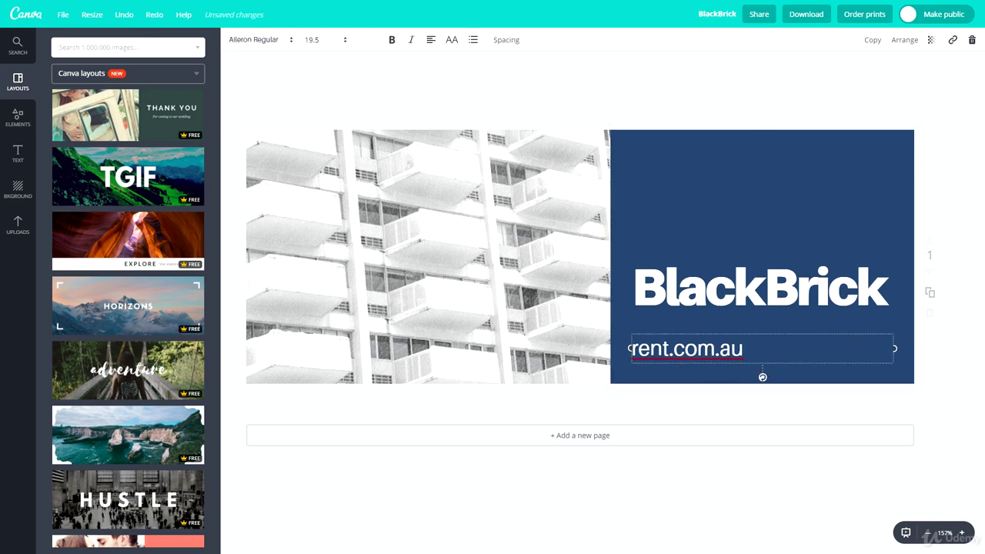
triple_click(702, 346)
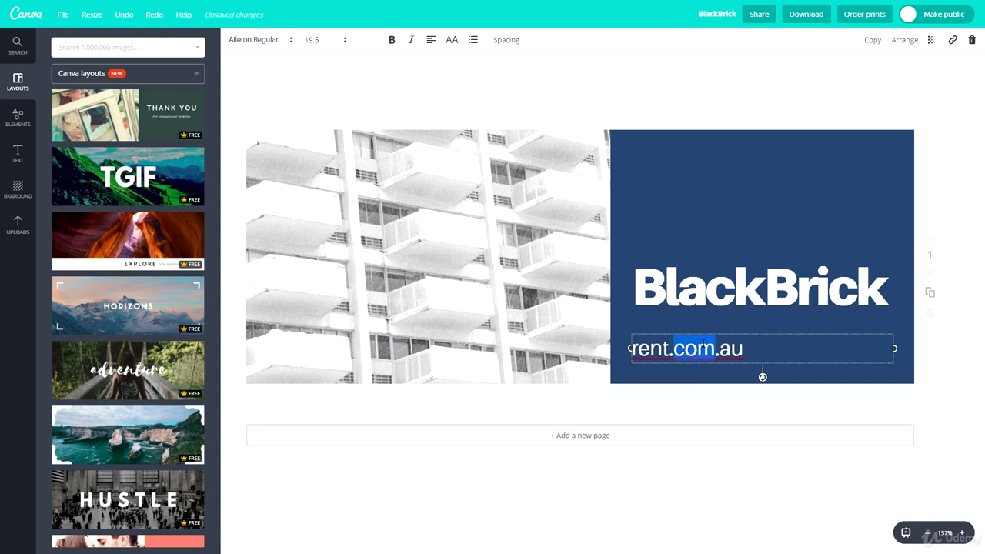
type("www")
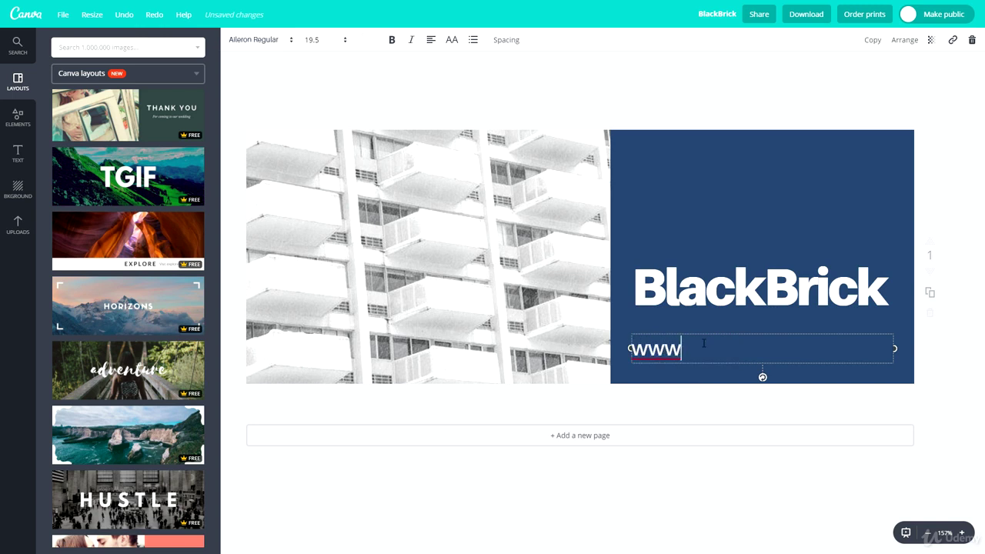
type(".blackbricktraining.co.uk")
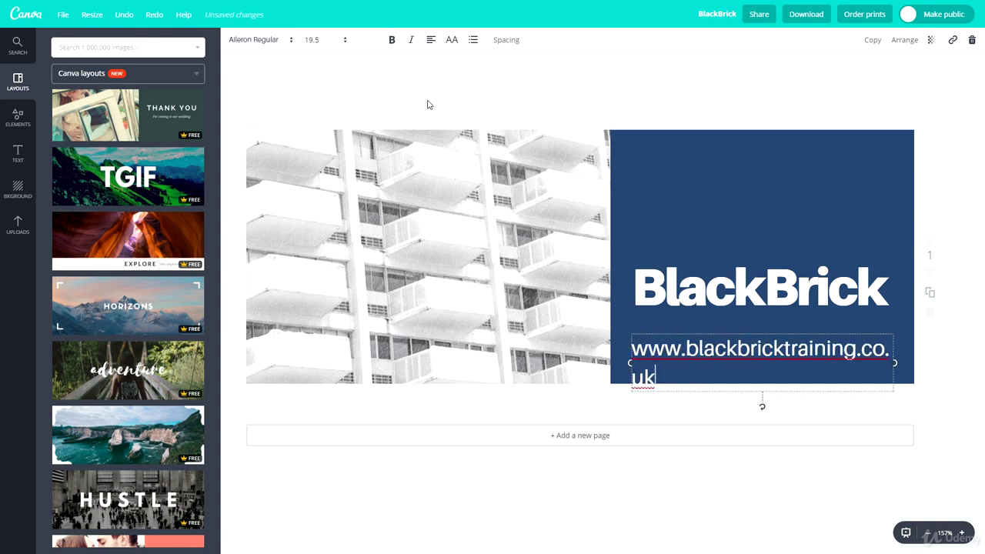
left_click(333, 43)
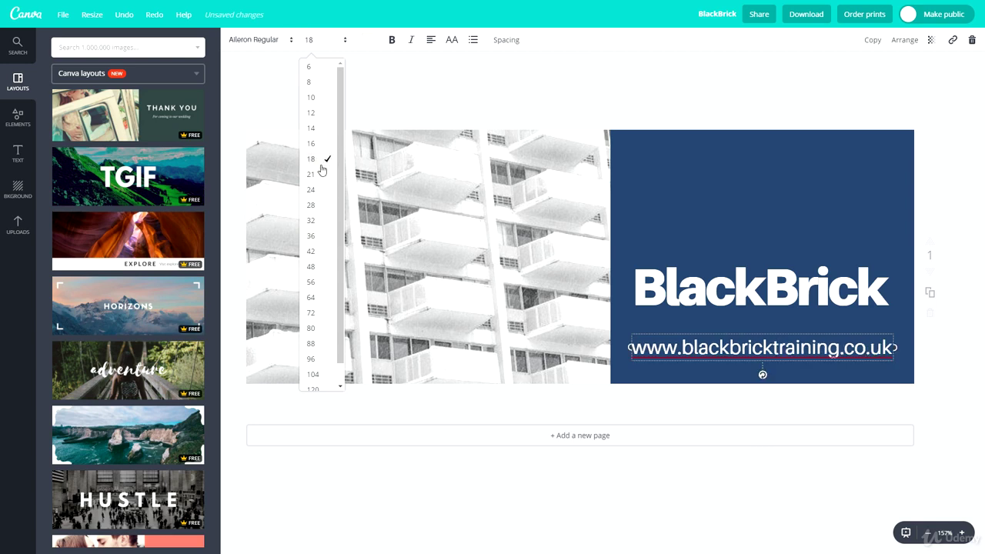
left_click(320, 163)
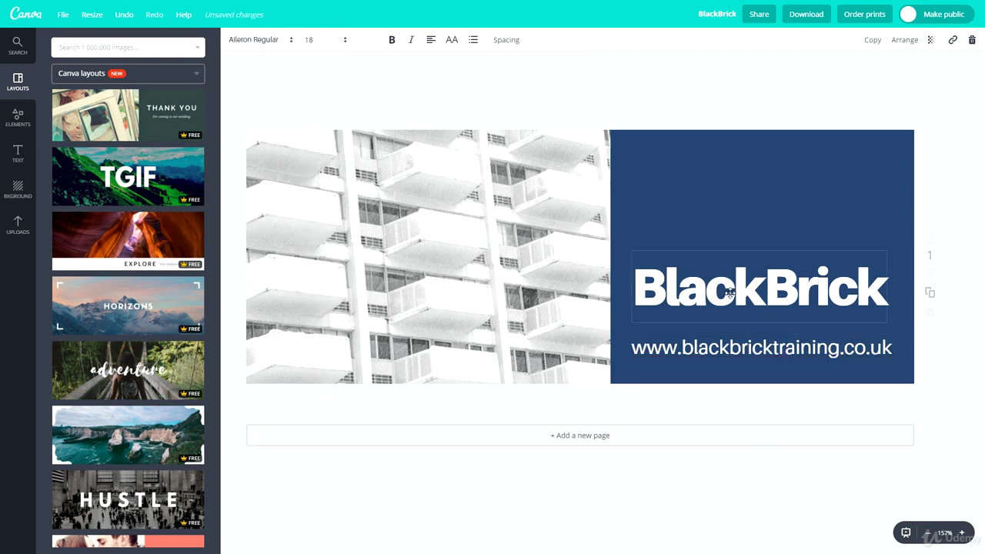
Move the BlackBrick heading down on the blue panel until it sits directly above the web address
left_click_drag(730, 293, 730, 303)
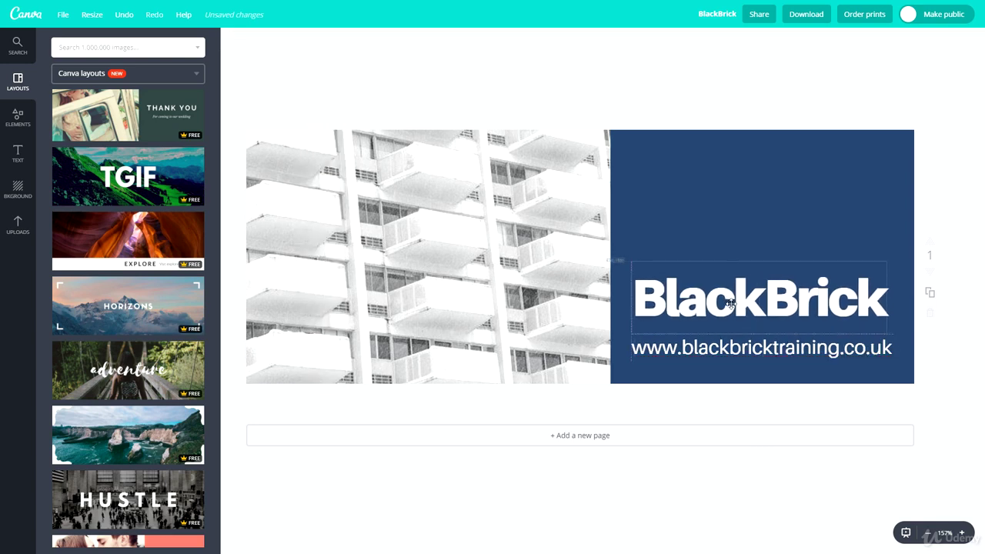
left_click(730, 213)
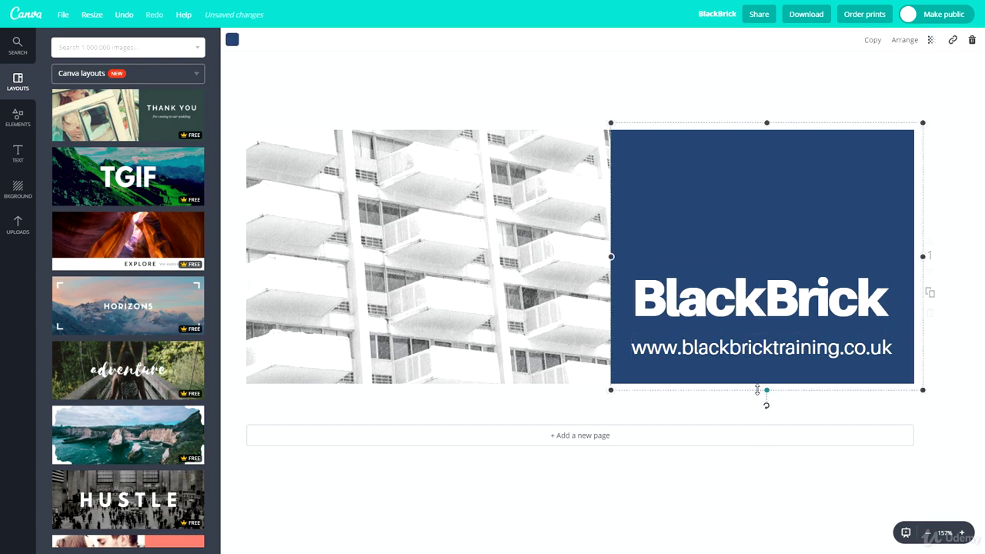
left_click_drag(723, 295, 721, 312)
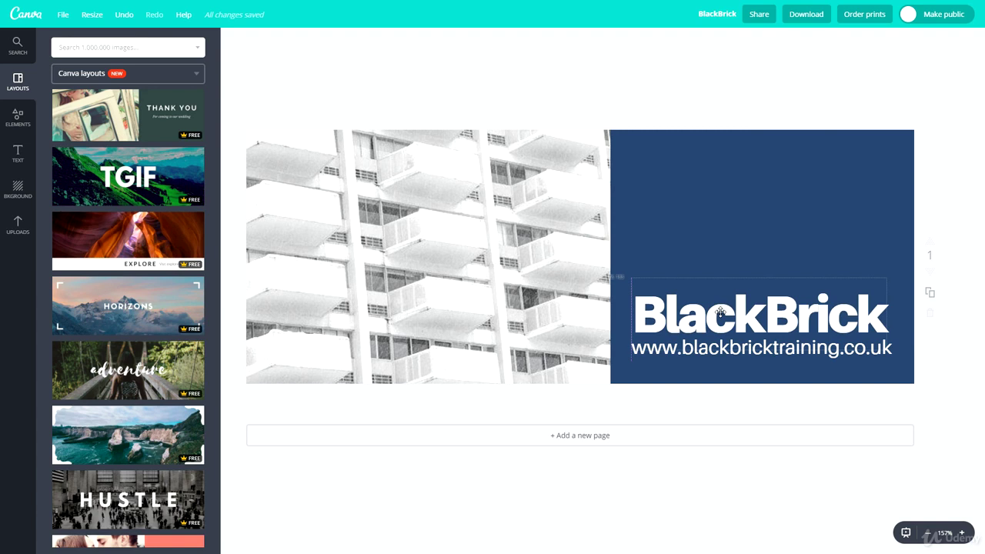
left_click_drag(721, 312, 721, 312)
left_click(734, 367)
left_click(938, 356)
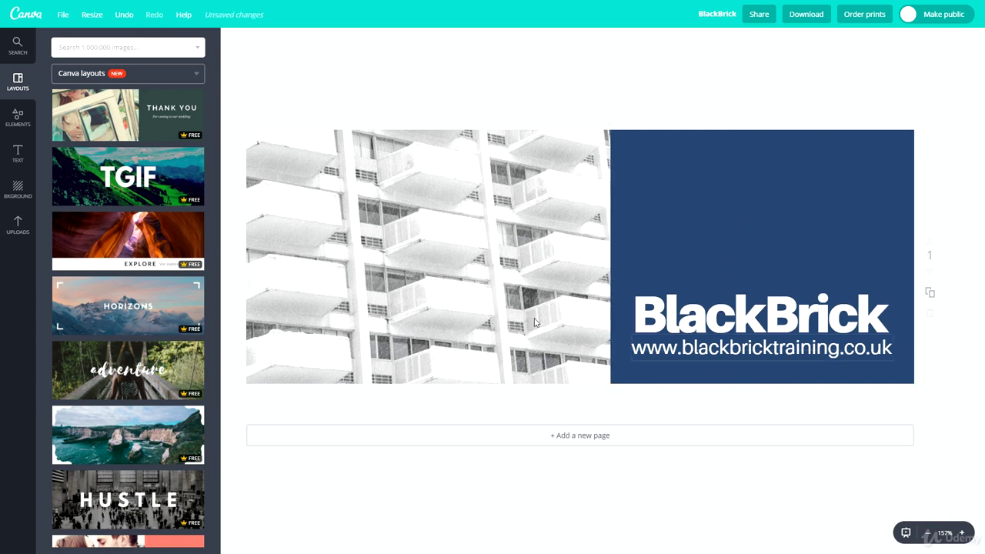
Search the image library for "macbook" and replace the building photo with the dark wooden desk image showing a laptop, coffee and plant
left_click(18, 225)
left_click(412, 174)
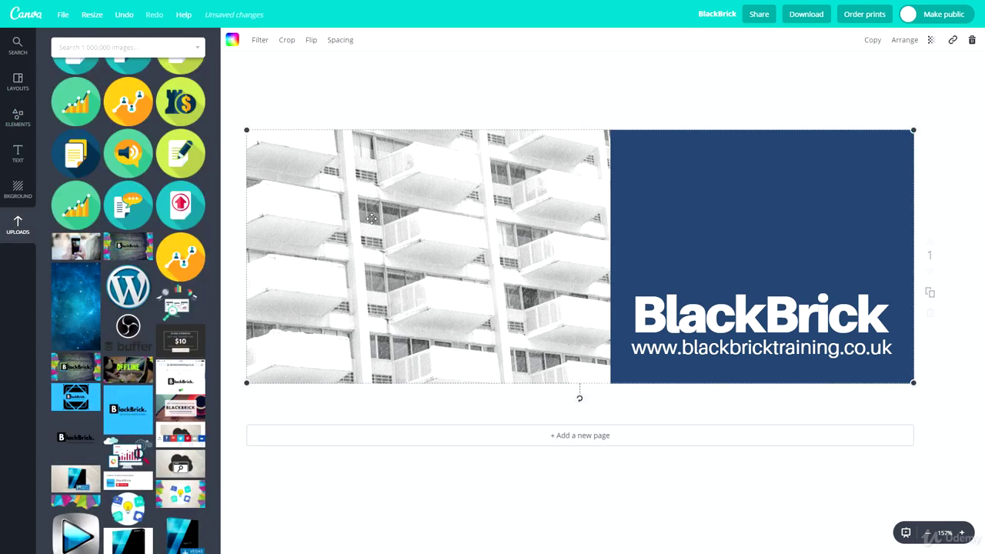
left_click(17, 44)
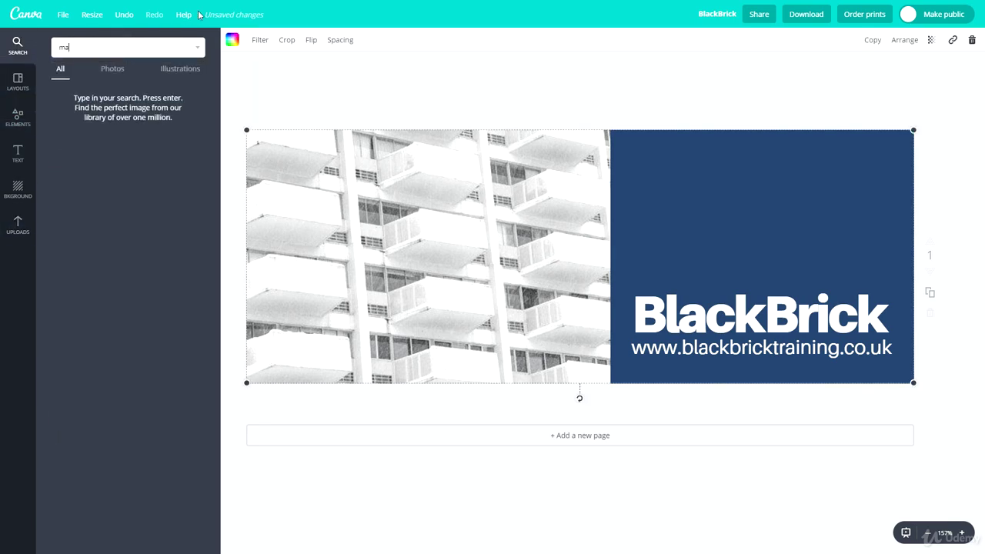
type("macbook")
key("Return")
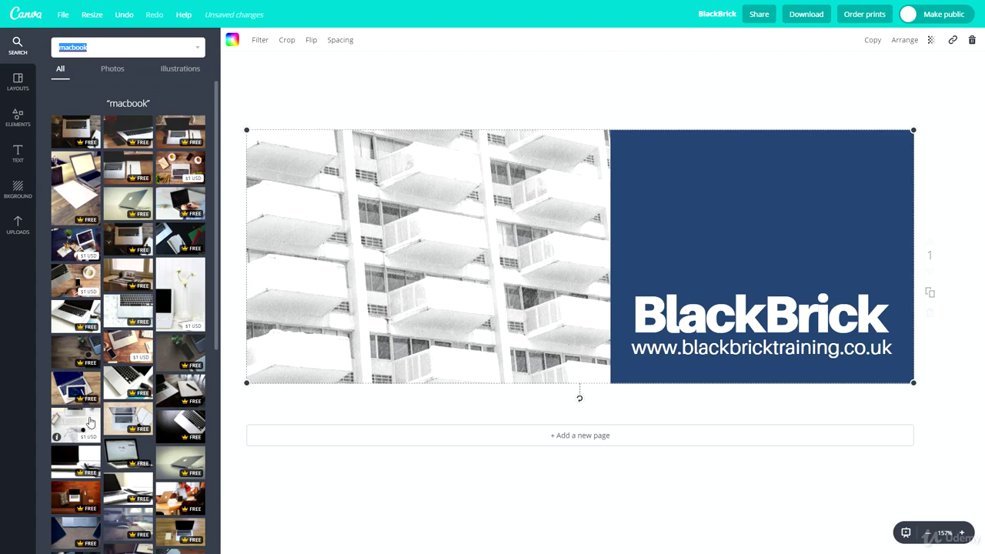
scroll(90, 422, "down", 2)
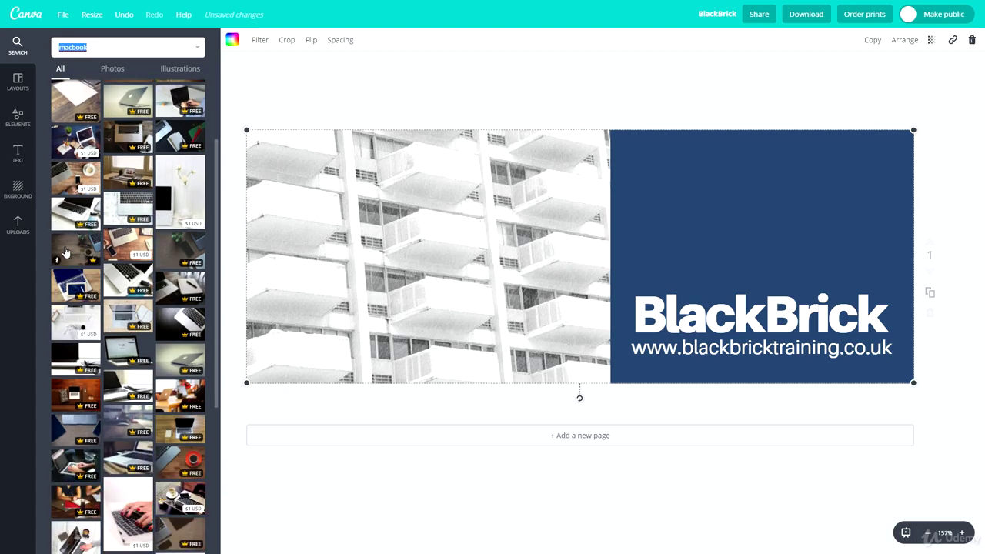
left_click_drag(68, 250, 294, 254)
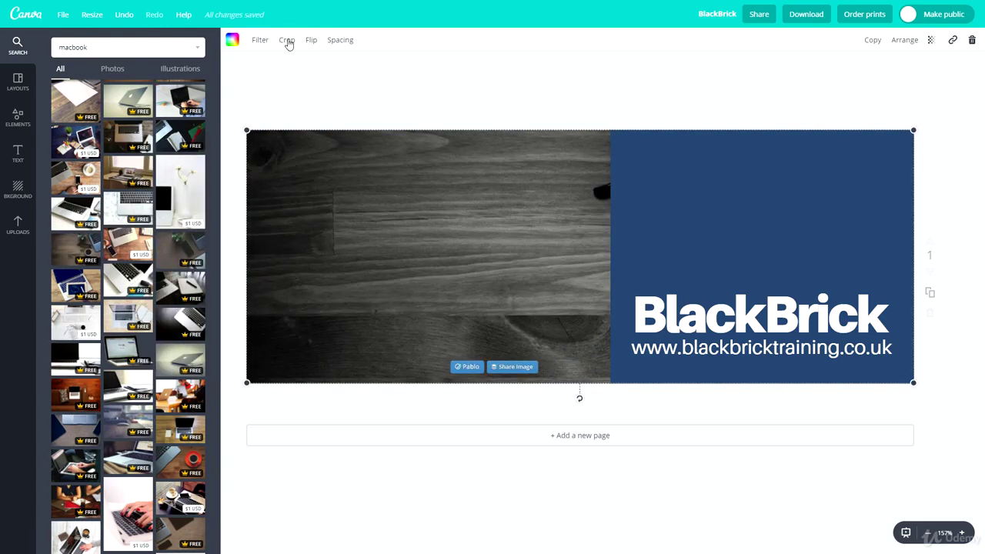
Flip the desk photo horizontally and shift it down within its crop so the laptop, plant and glasses are in frame
left_click(311, 41)
left_click(313, 71)
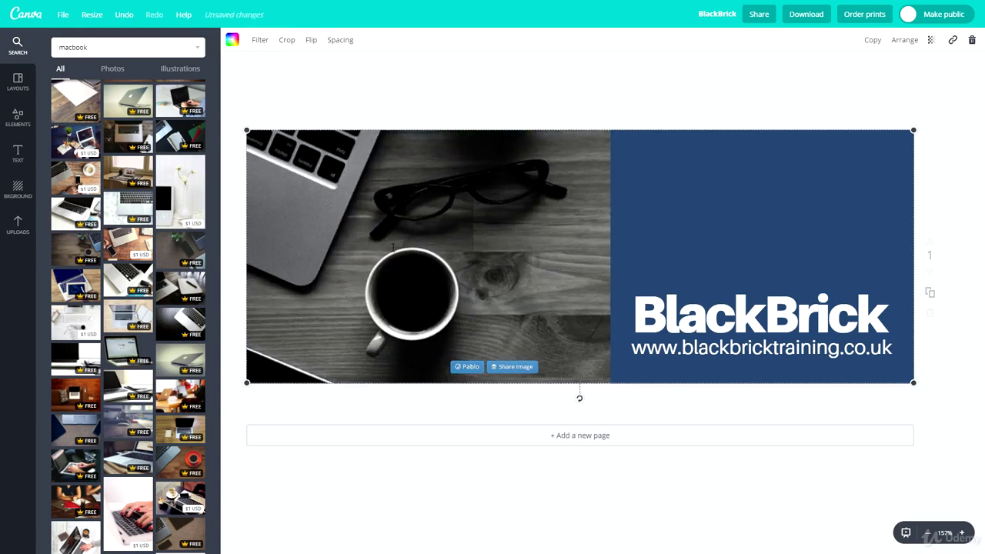
double_click(426, 214)
left_click_drag(425, 215, 411, 301)
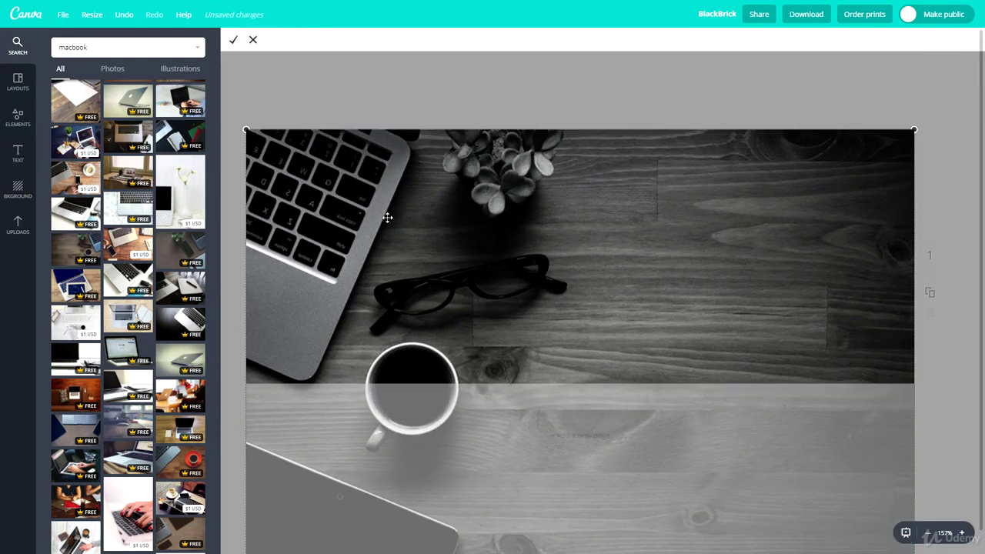
left_click(234, 42)
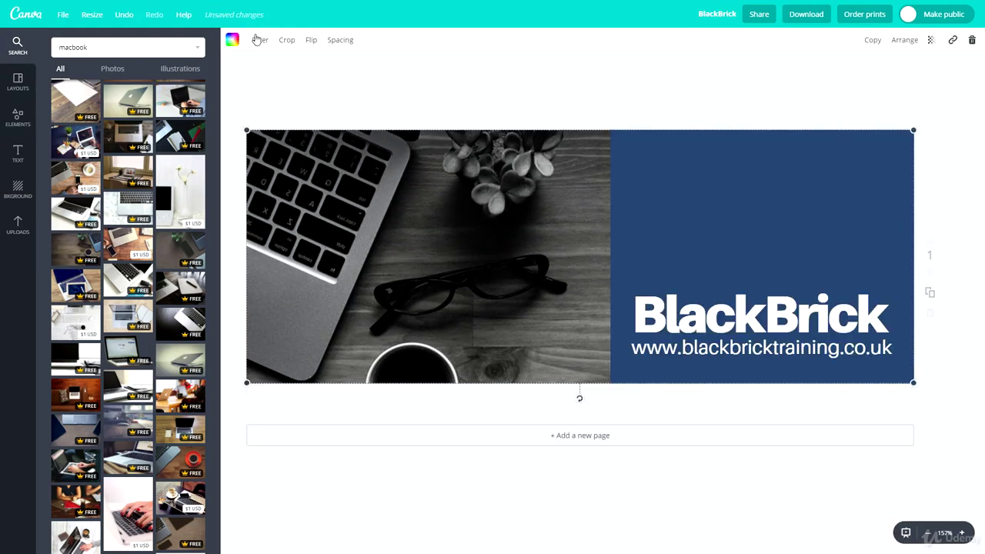
Set the desk photo's filter to Normal to restore its original colours
left_click(257, 39)
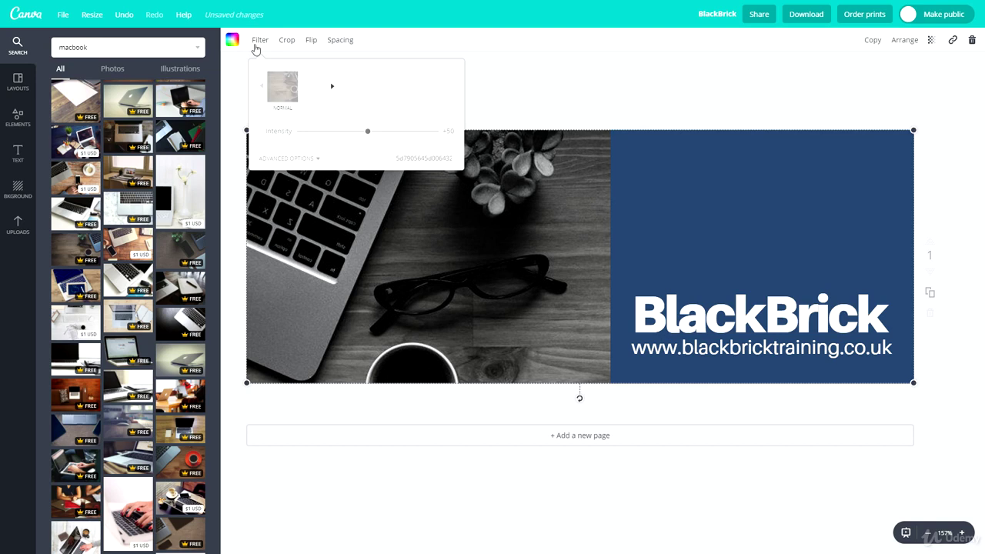
left_click(284, 93)
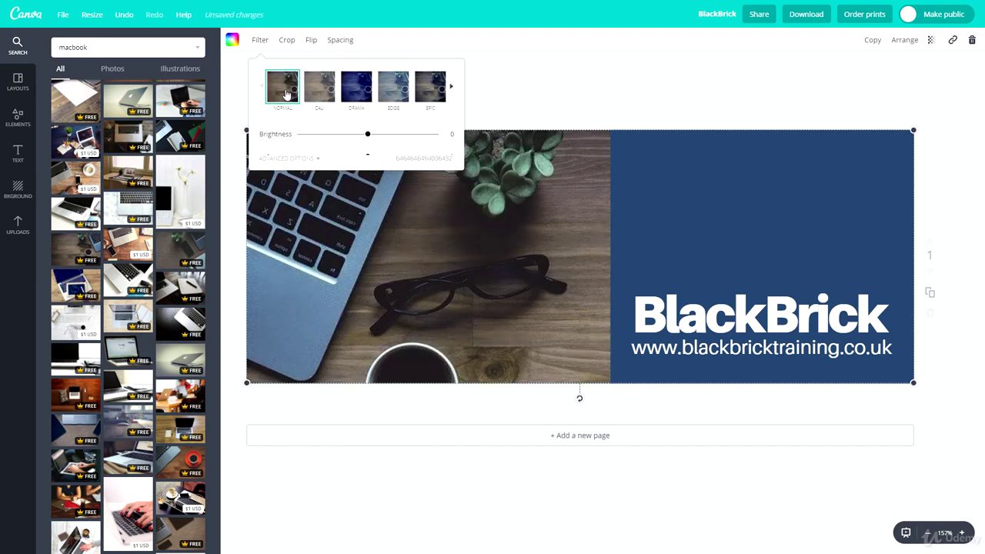
left_click(600, 96)
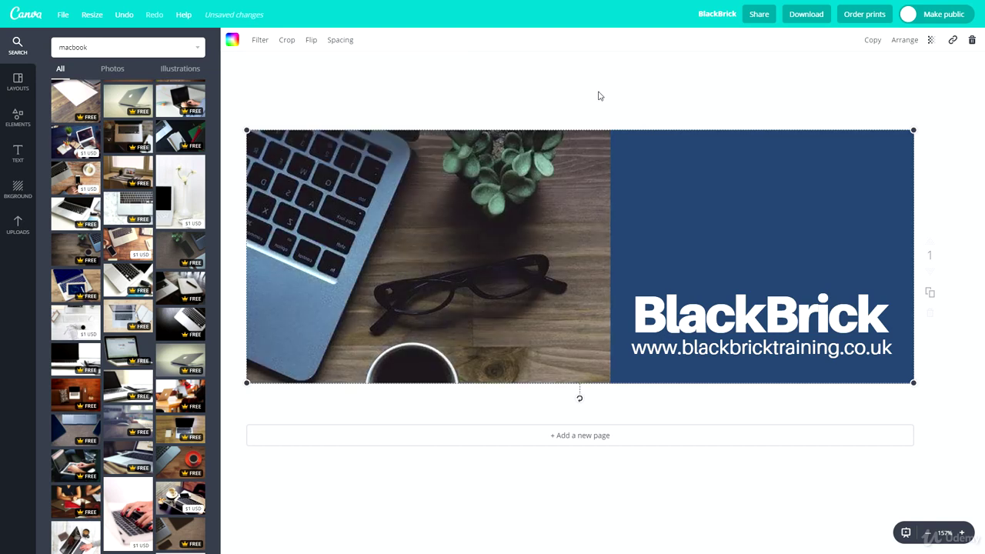
Make the blue panel partly transparent so the wood texture shows through behind the text
left_click(714, 183)
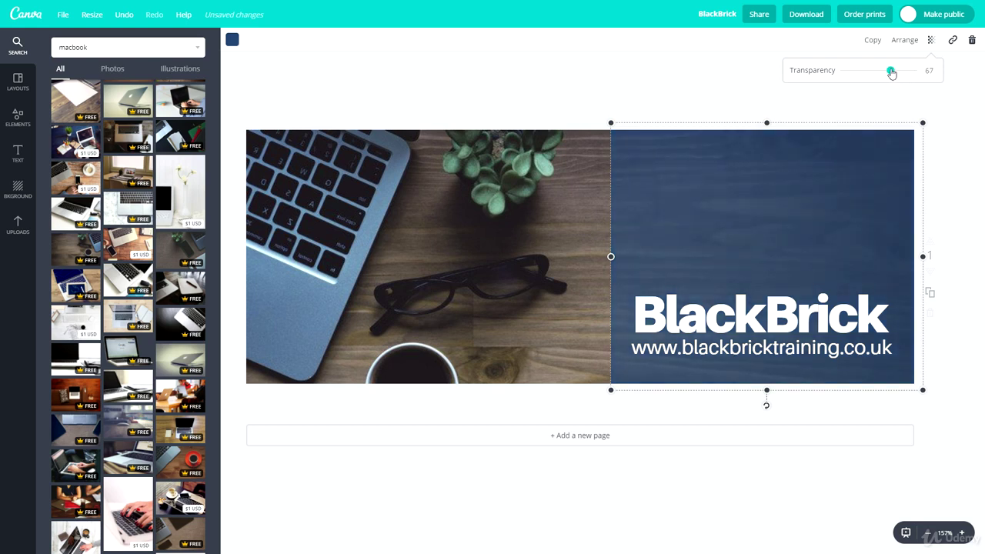
left_click(753, 83)
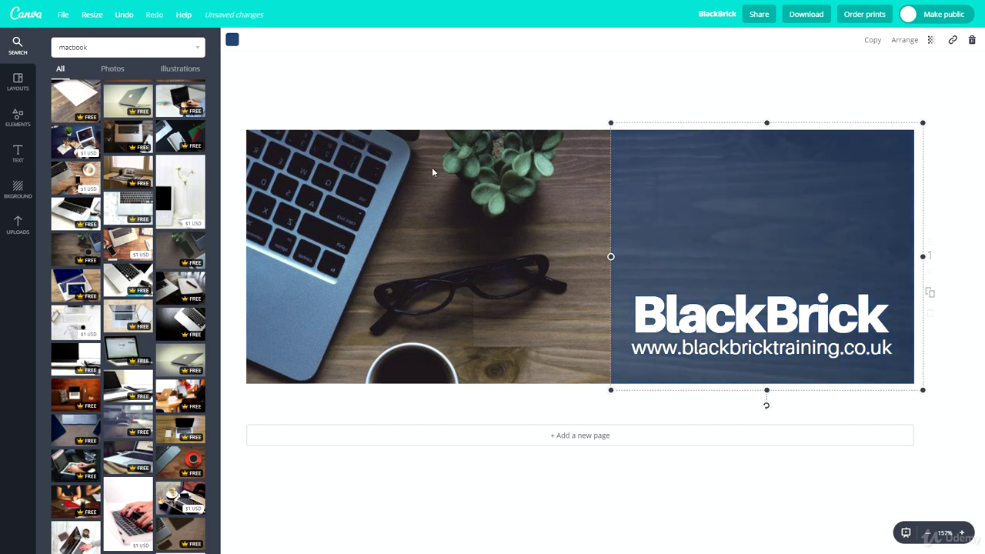
key("Escape")
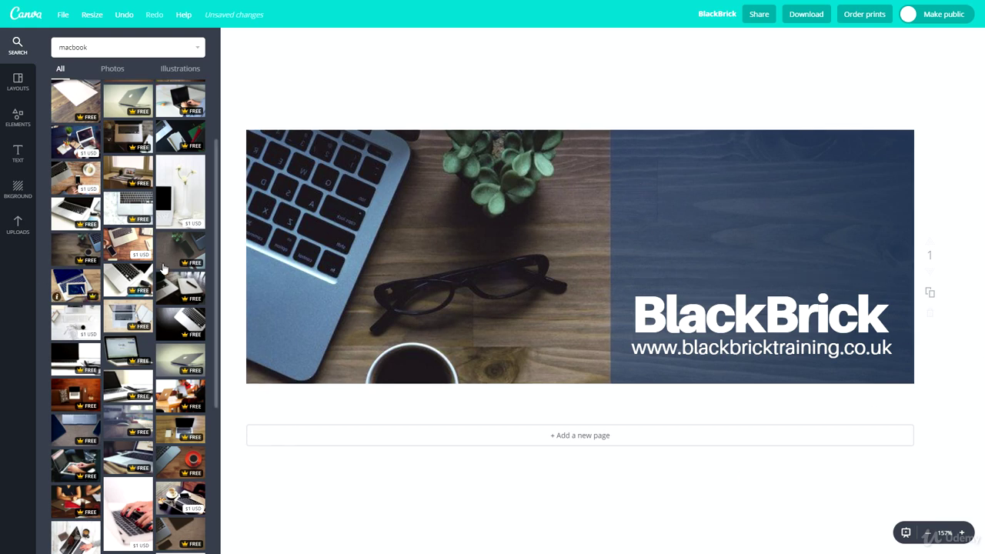
Look through the element categories to examine which kinds of graphics can be added to the cover
left_click(18, 118)
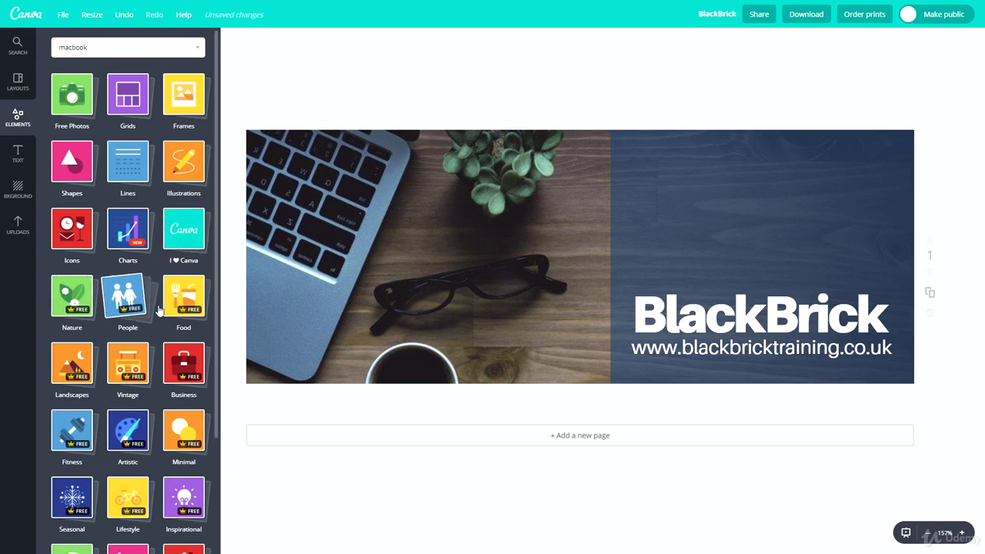
scroll(163, 368, "down", 1)
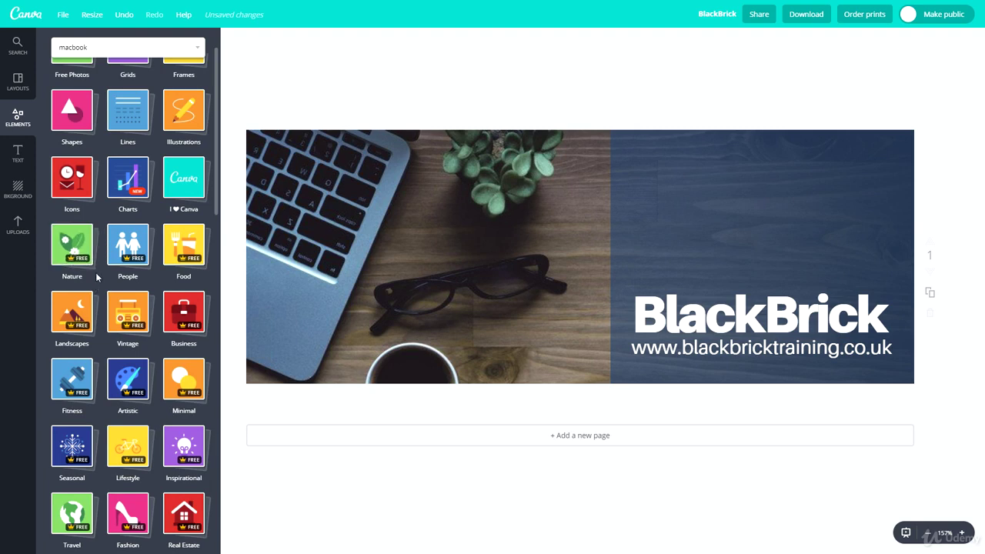
scroll(96, 275, "down", 5)
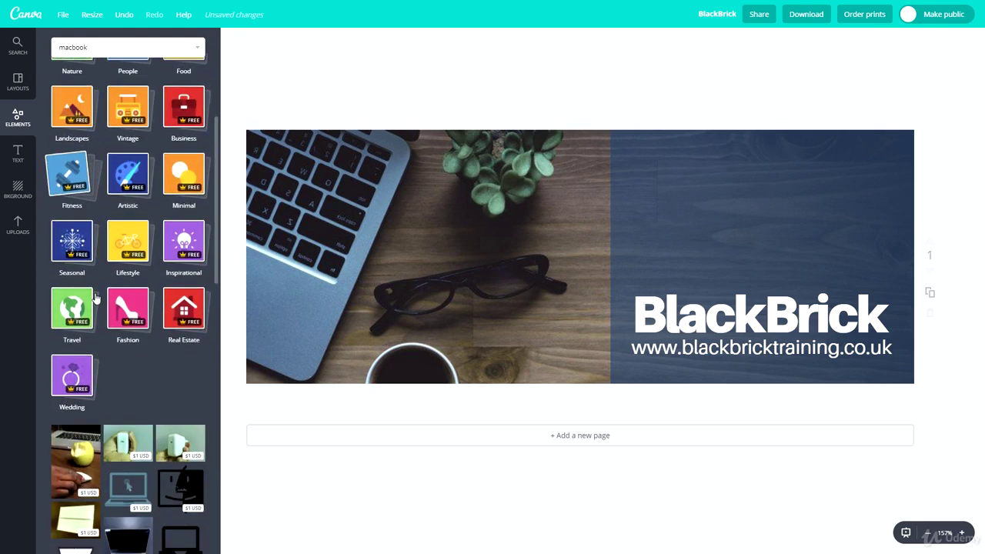
scroll(132, 320, "up", 3)
scroll(133, 320, "up", 3)
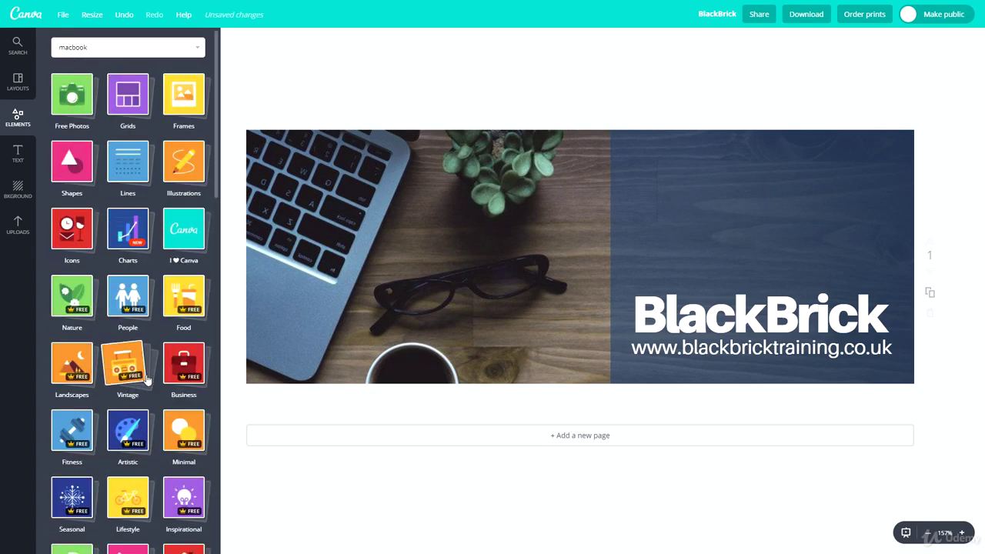
Add the yellow light bulb from the icon collection, scale it down and place it above the BlackBrick heading on the blue panel
left_click(65, 231)
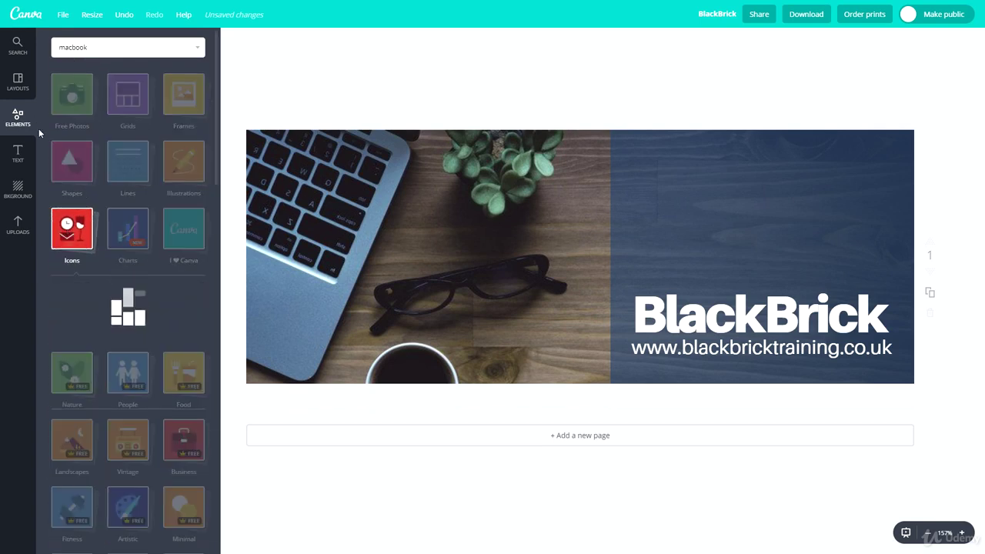
scroll(68, 313, "down", 3)
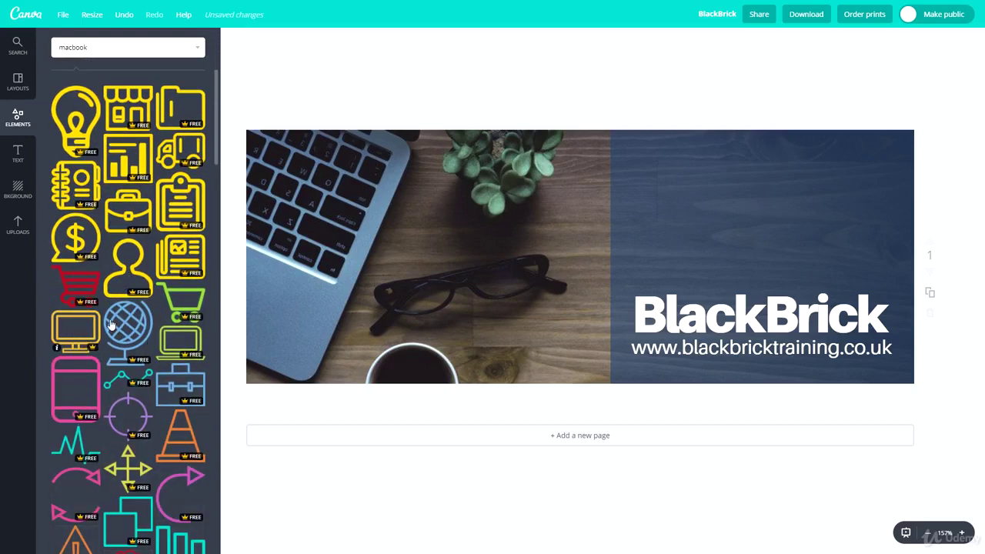
scroll(100, 340, "down", 1)
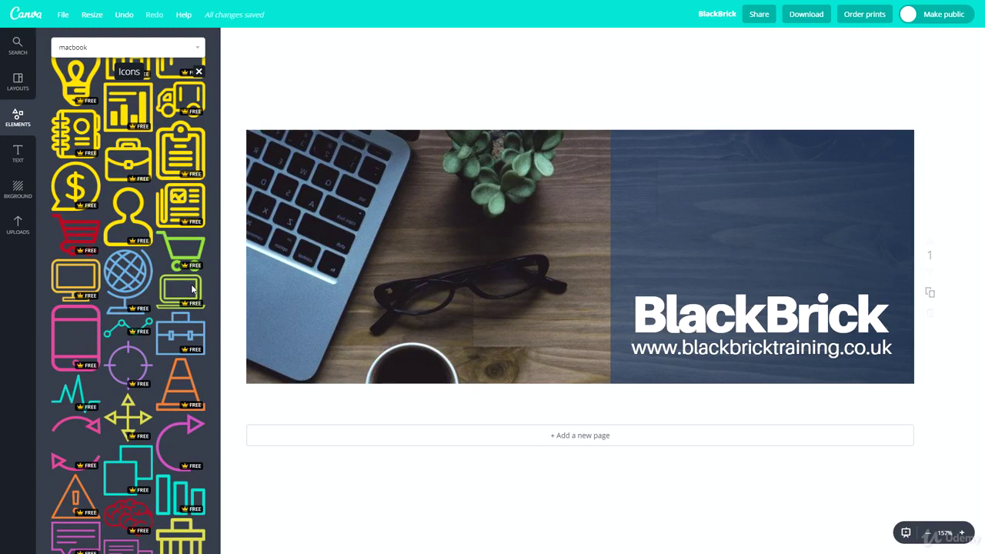
scroll(112, 277, "down", 2)
scroll(112, 277, "down", 5)
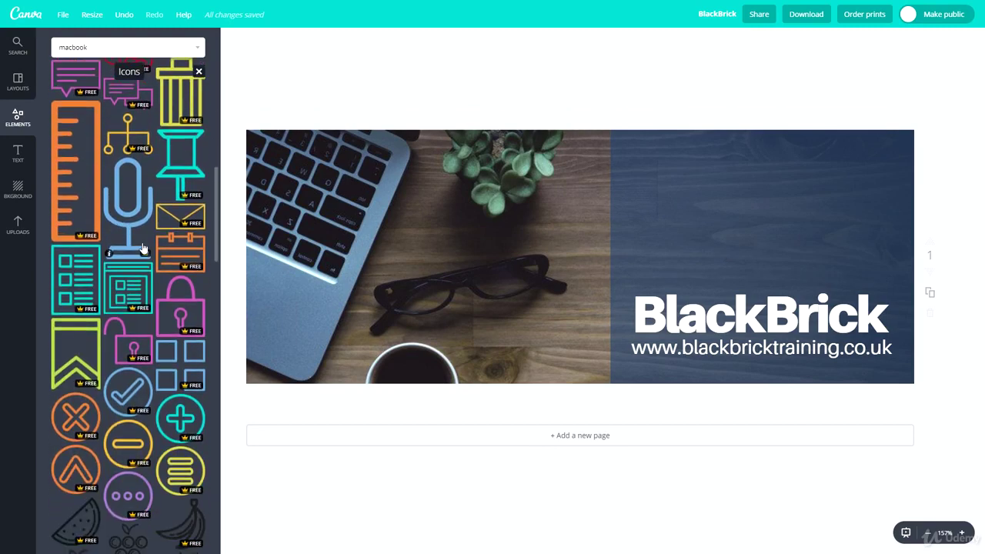
scroll(154, 385, "up", 8)
scroll(169, 428, "up", 3)
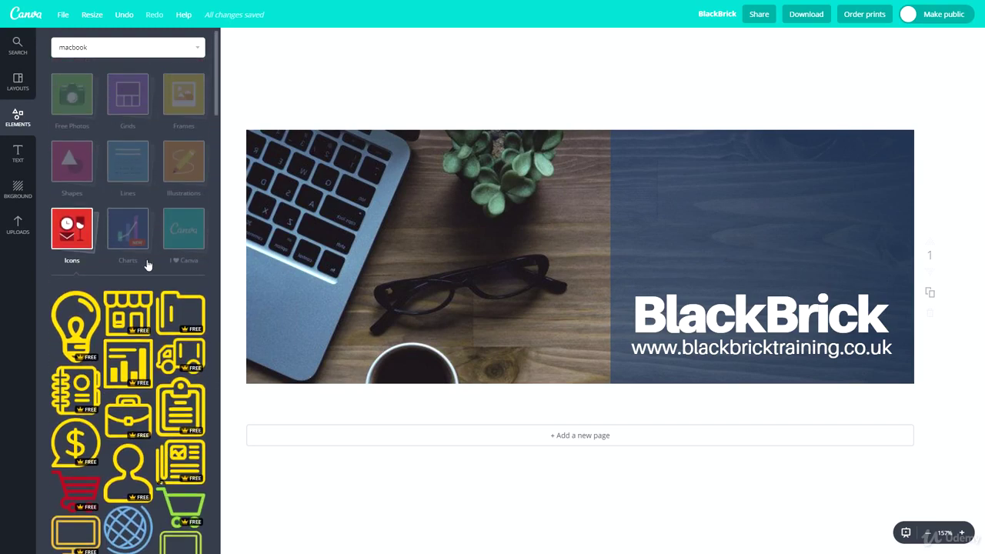
left_click(75, 319)
left_click_drag(662, 135, 594, 229)
left_click_drag(545, 303, 767, 206)
Recolour the light bulb icon white and nudge it slightly down towards the BlackBrick heading
left_click(231, 39)
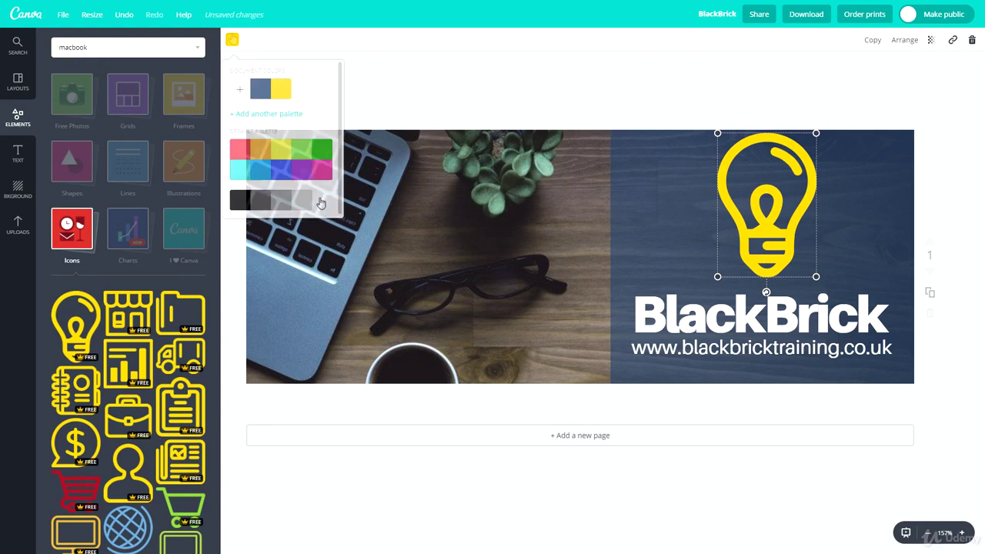
left_click(321, 201)
left_click(613, 79)
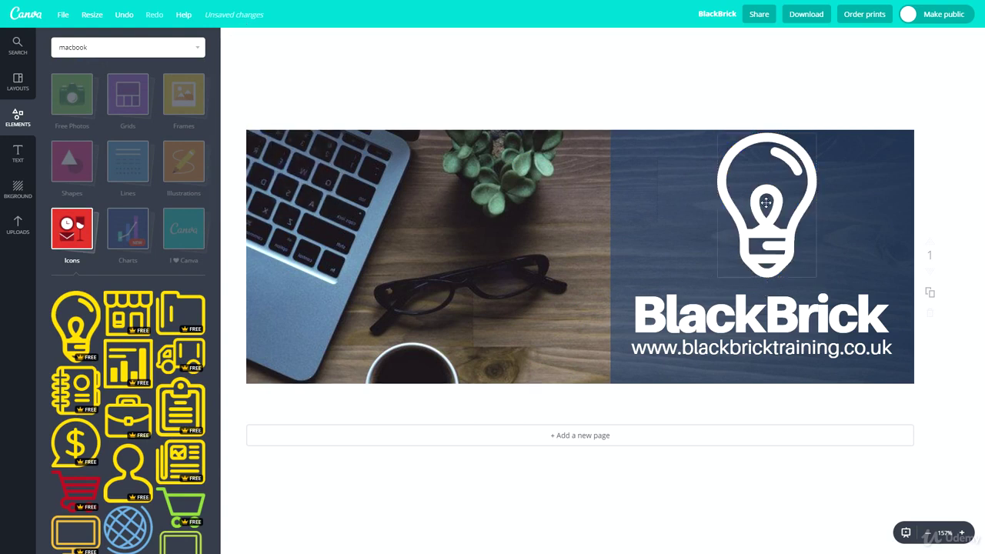
left_click_drag(768, 203, 768, 211)
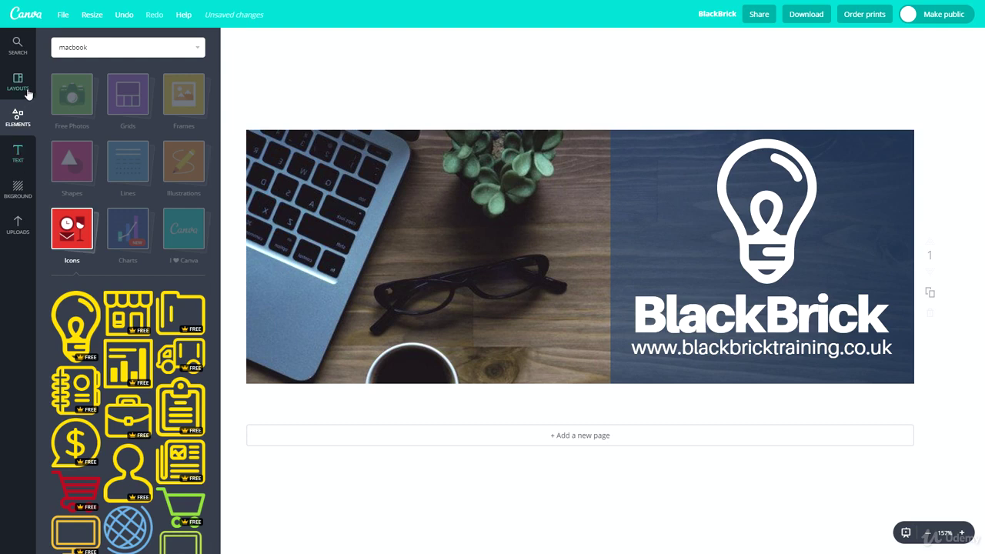
Search the image library for "twitter" and place the rounded-square Twitter icon, reduced to a small size, in the cover's lower-left corner
left_click(22, 51)
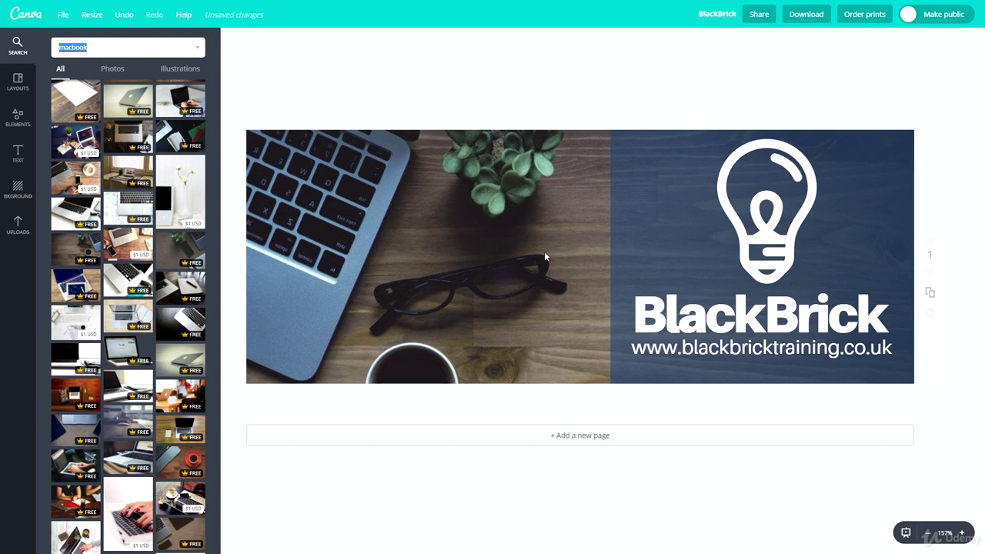
type("twitter")
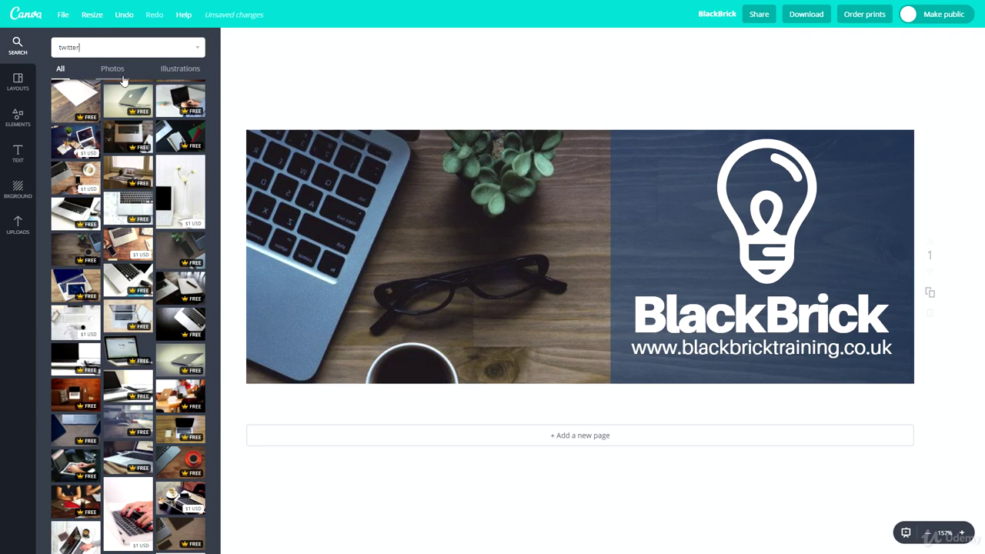
key("Return")
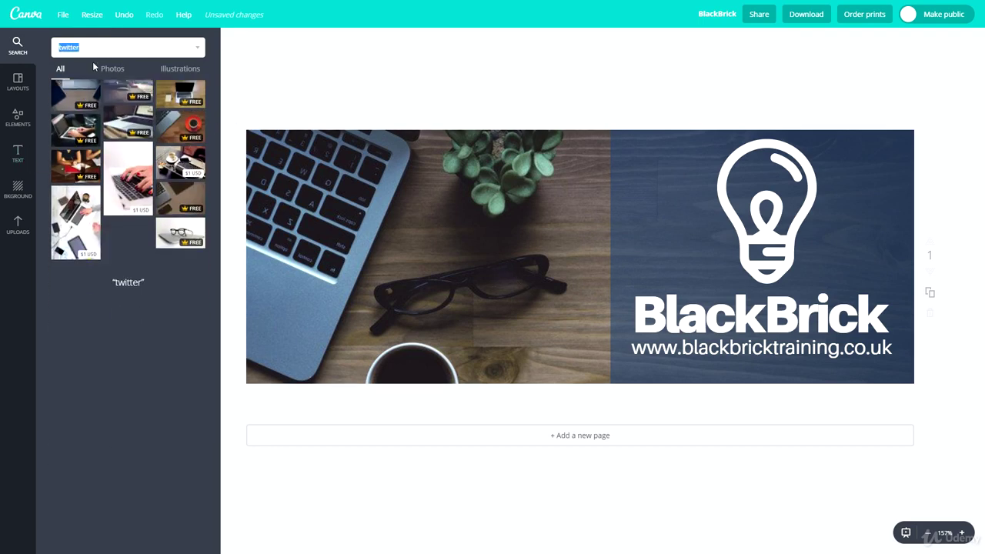
scroll(144, 160, "down", 2)
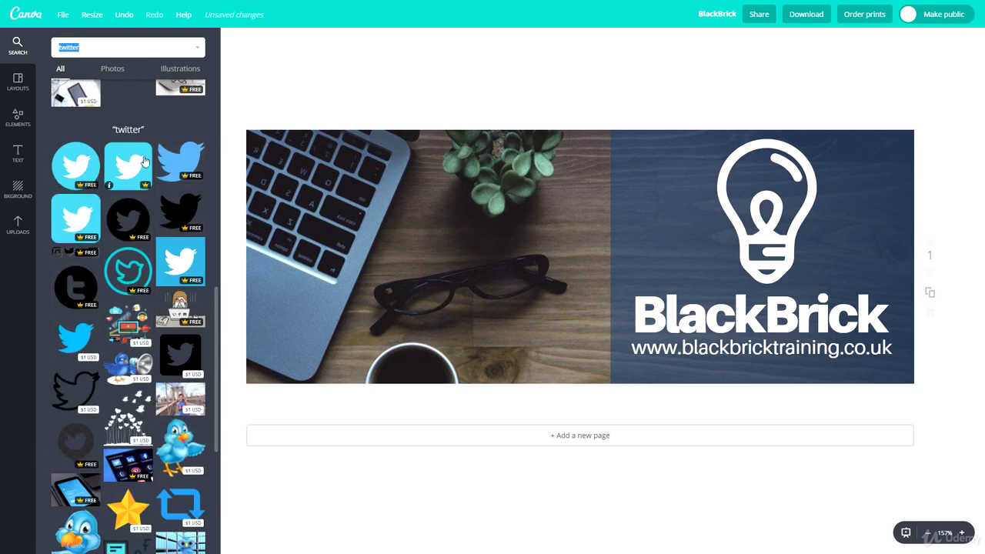
left_click(144, 160)
left_click_drag(461, 136, 267, 364)
left_click(680, 349)
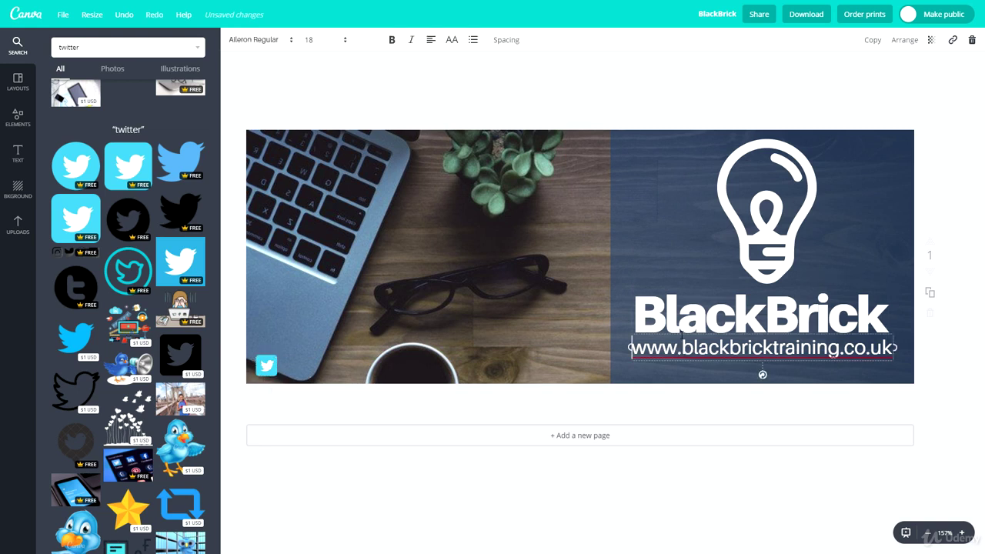
key("ctrl+d")
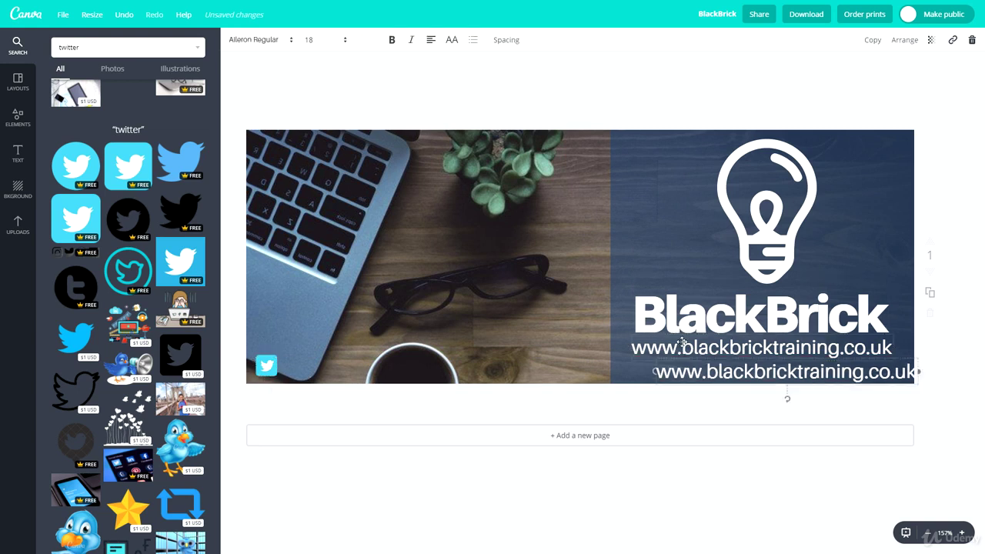
left_click_drag(710, 357, 374, 327)
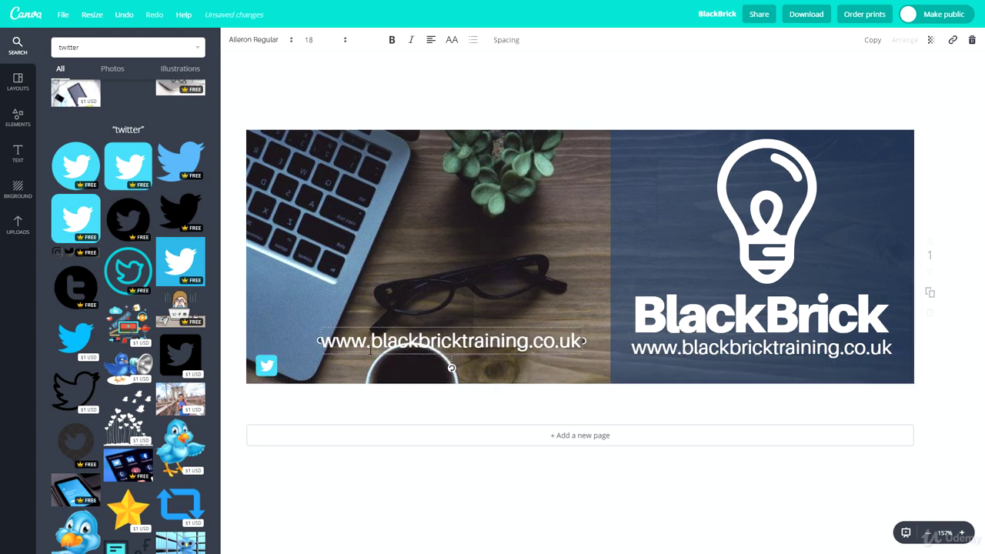
double_click(371, 350)
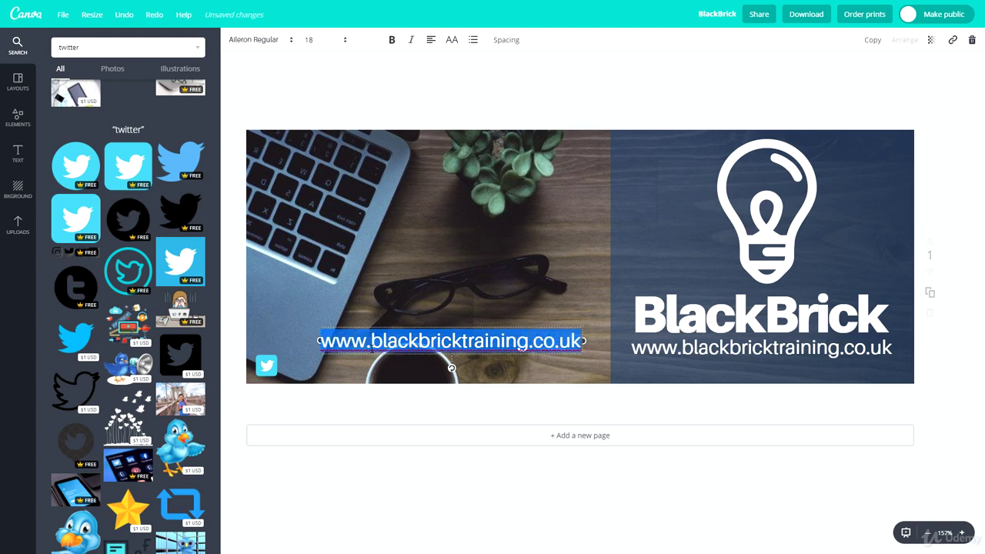
type("@Black")
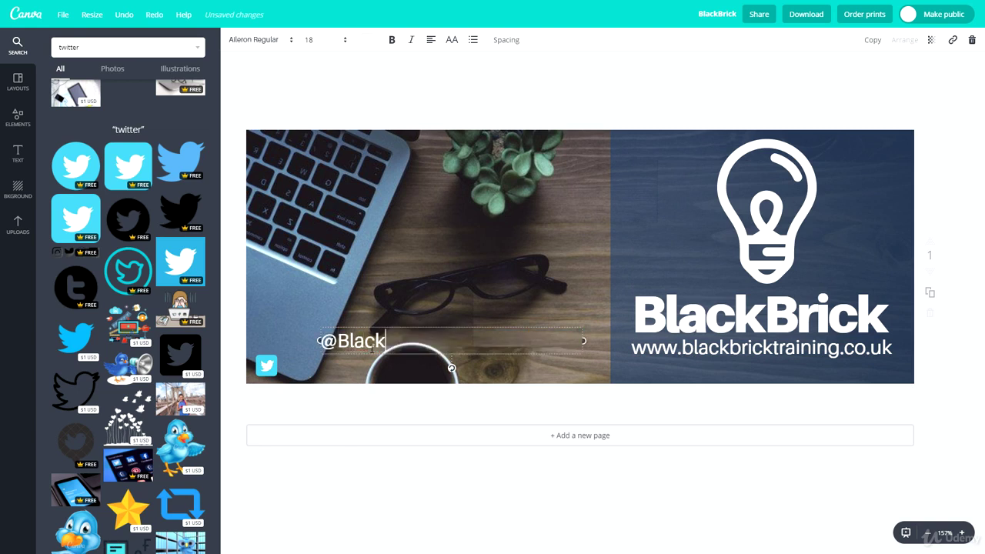
type("BrickLearn")
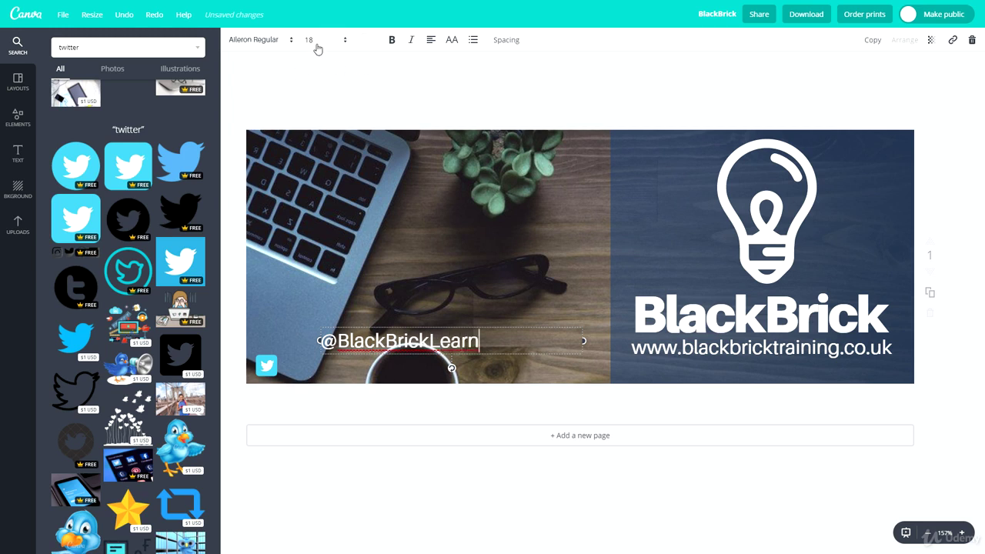
left_click(314, 41)
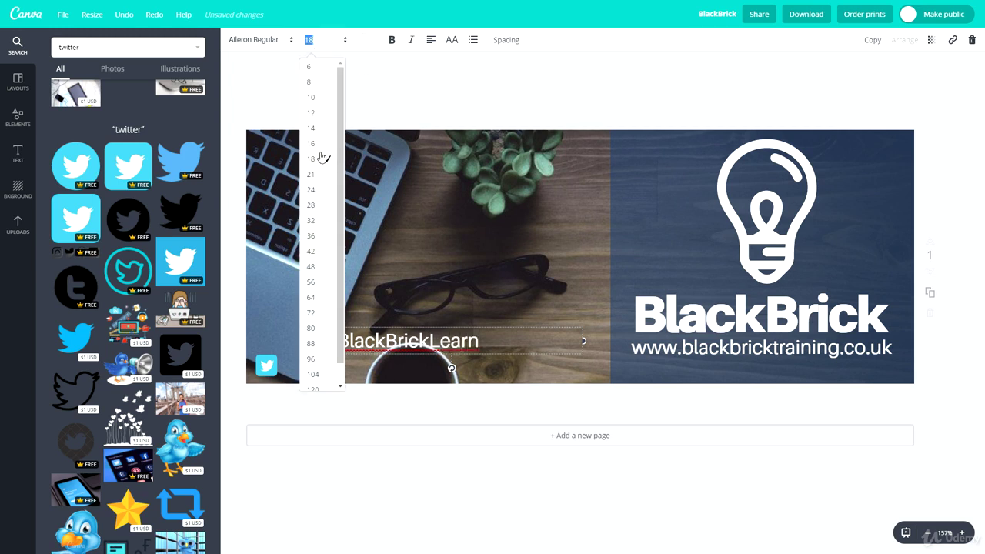
left_click(323, 116)
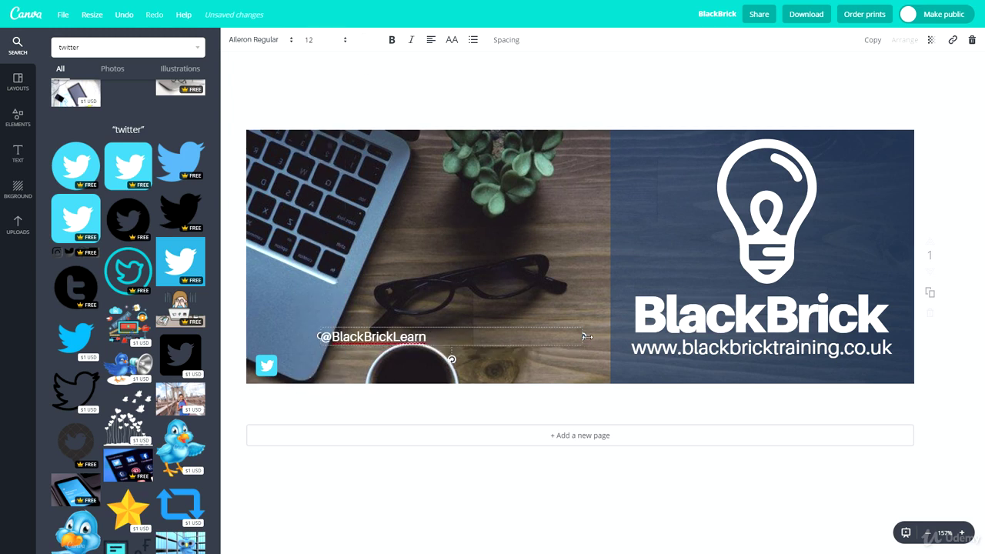
left_click_drag(583, 342, 361, 353)
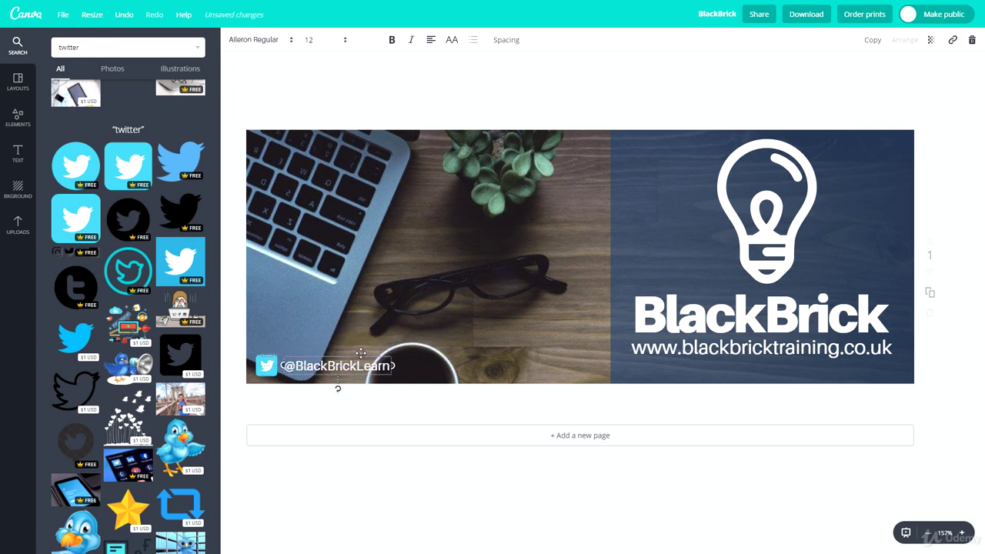
double_click(85, 48)
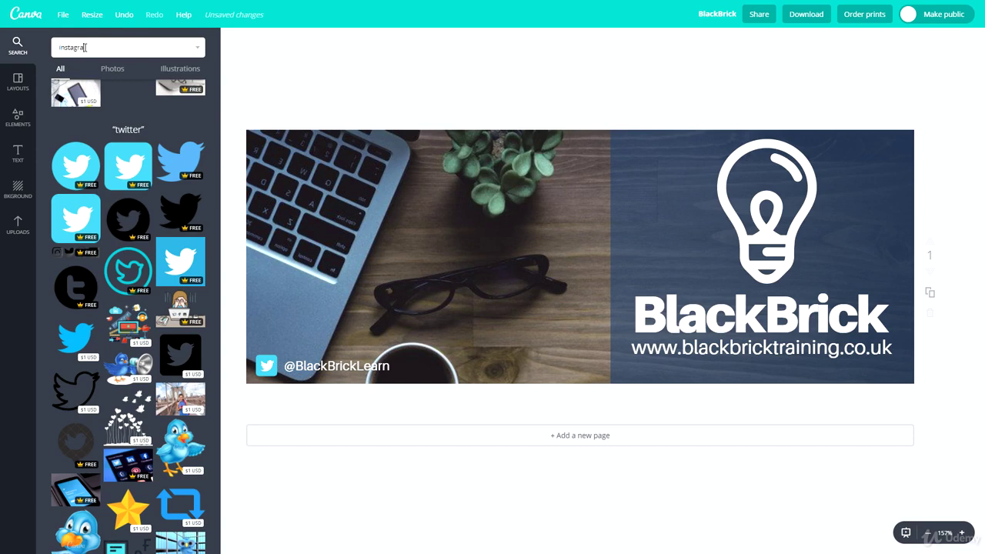
key("Return")
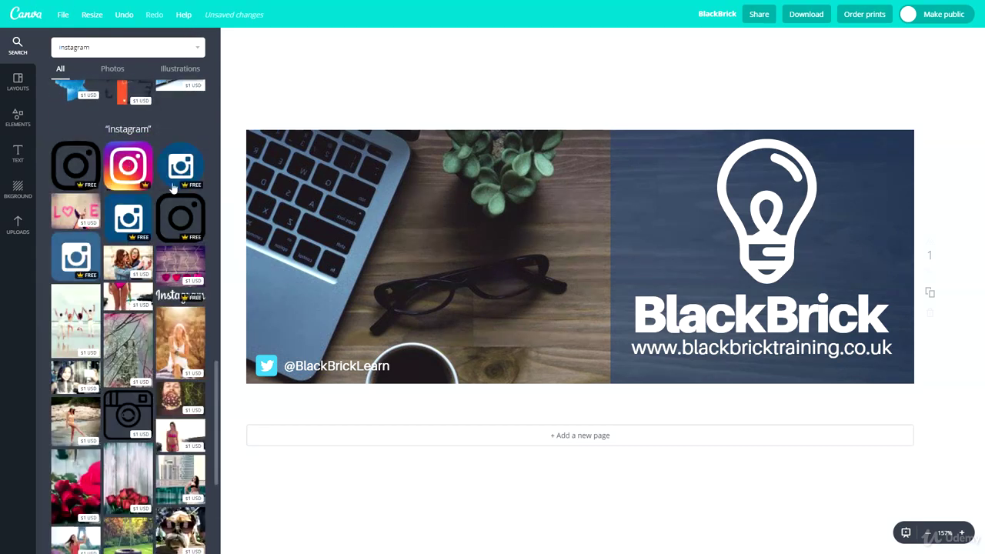
left_click(128, 166)
left_click_drag(701, 135, 407, 368)
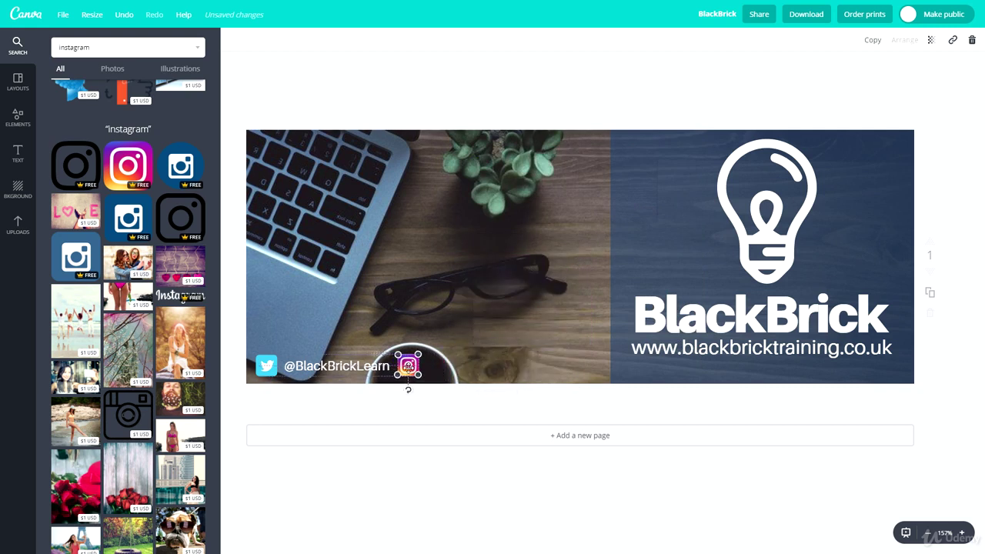
left_click(340, 356)
left_click_drag(345, 358, 532, 365)
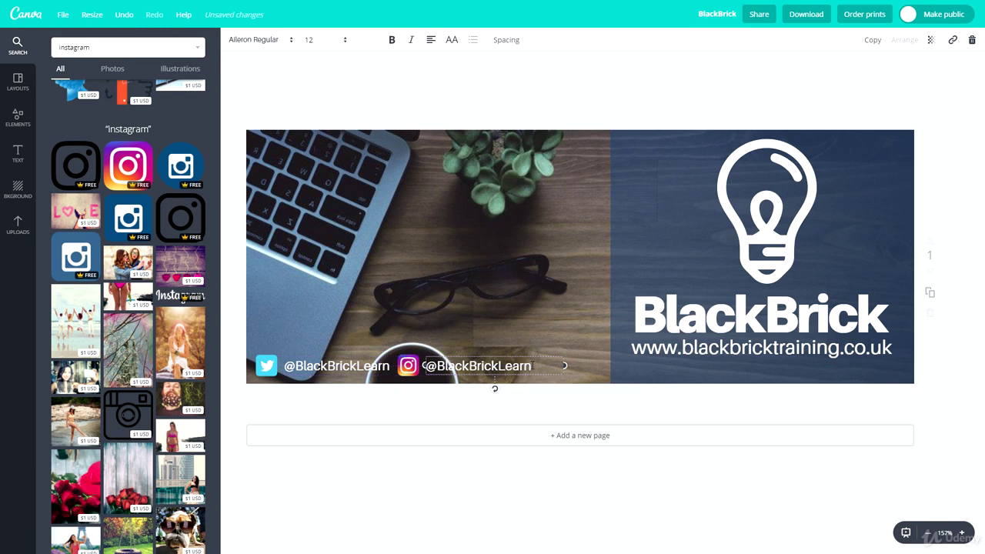
double_click(528, 366)
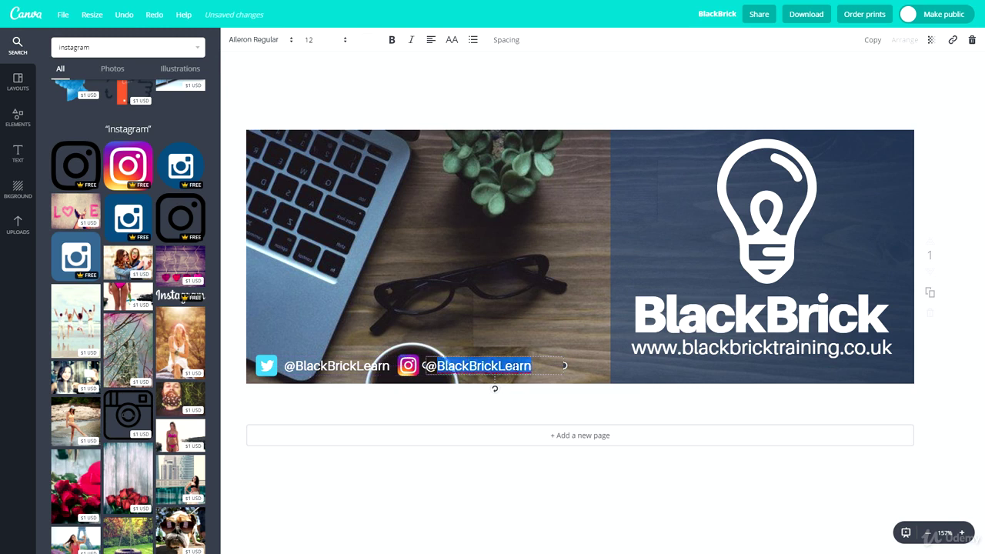
left_click_drag(498, 366, 537, 367)
type("Tr")
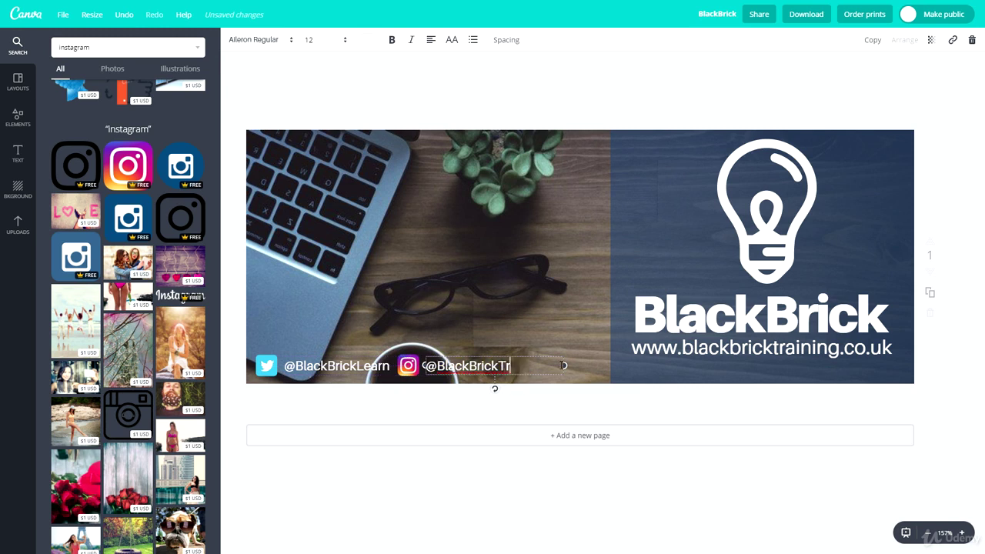
type("aining")
left_click(468, 277)
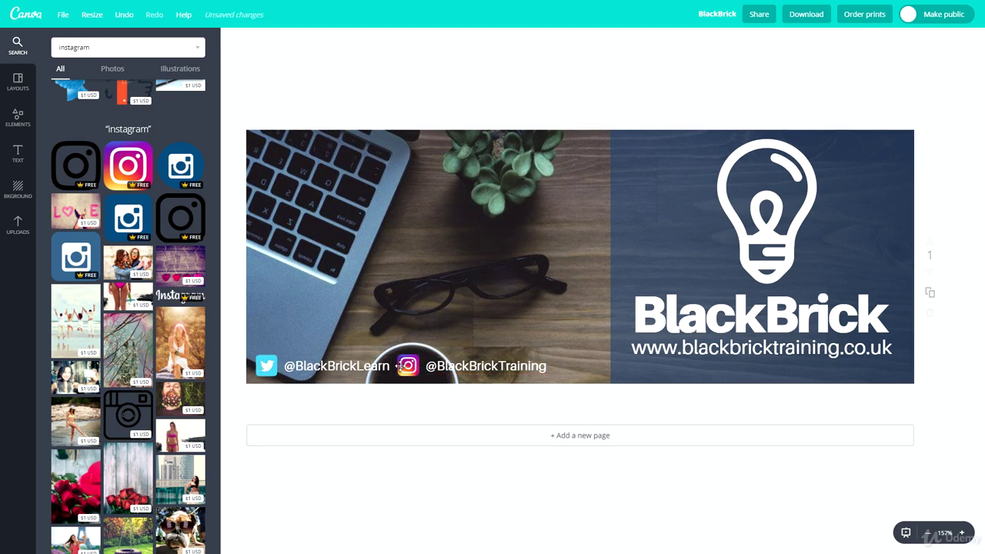
double_click(108, 48)
type("snapchat")
left_click(75, 165)
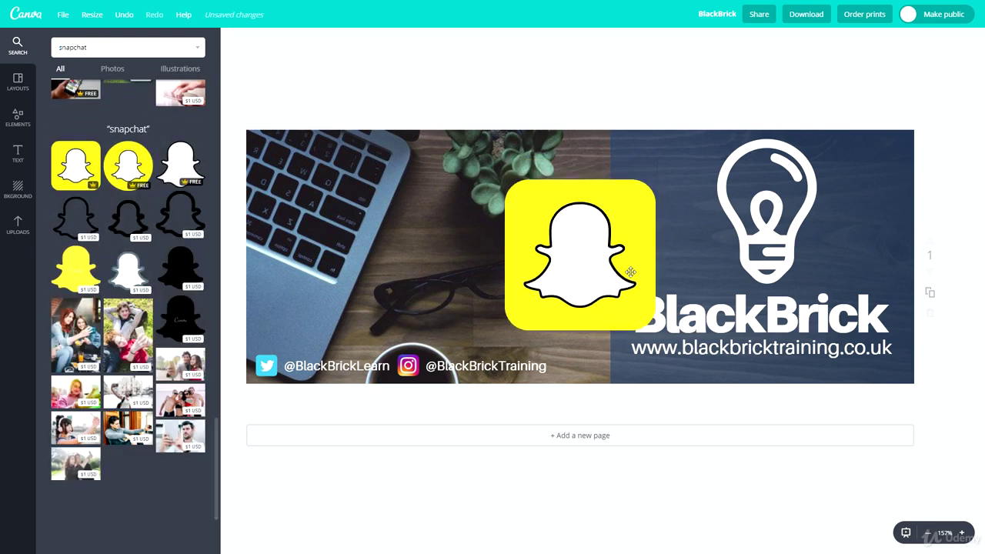
left_click_drag(631, 272, 645, 292)
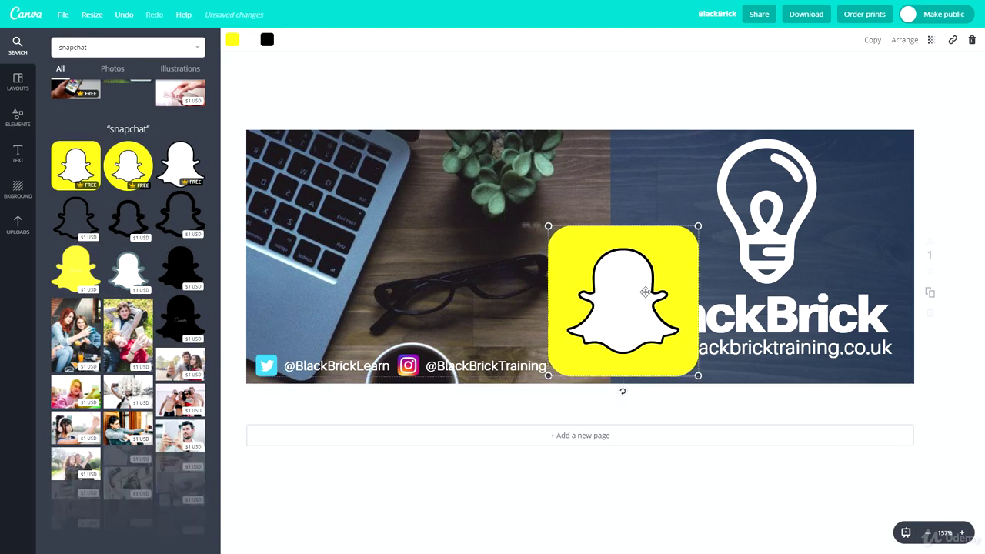
left_click_drag(698, 226, 562, 366)
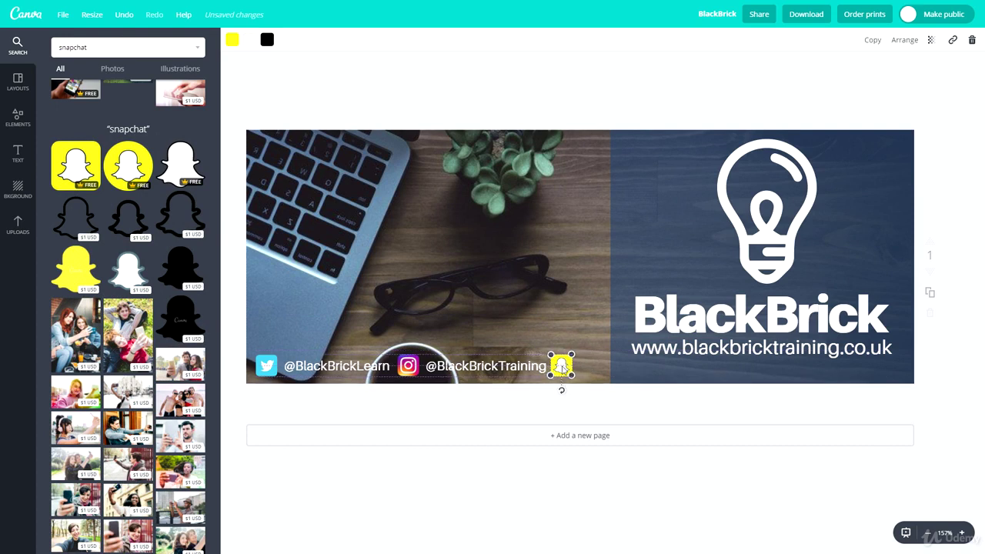
left_click(284, 366)
left_click(310, 357)
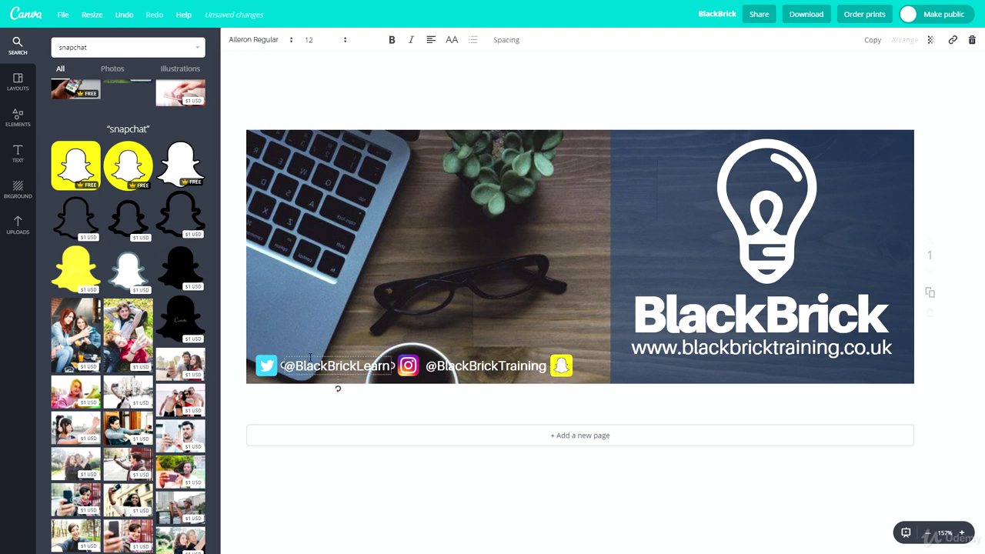
left_click_drag(310, 357, 621, 349)
left_click(601, 392)
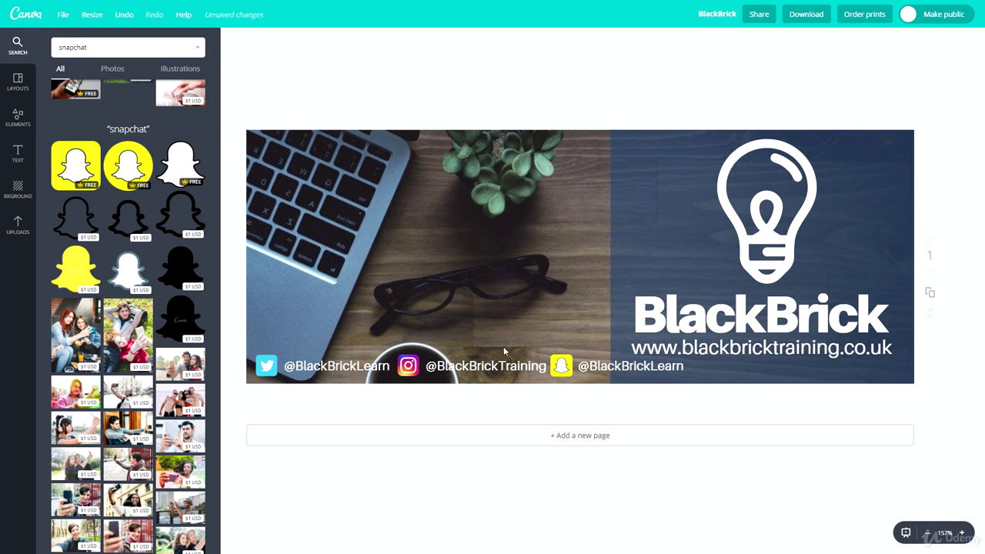
Search the image library for "youtube", add the red rounded-square YouTube icon and shrink it to match the other social icons
double_click(95, 45)
key("BackSpace")
type("you")
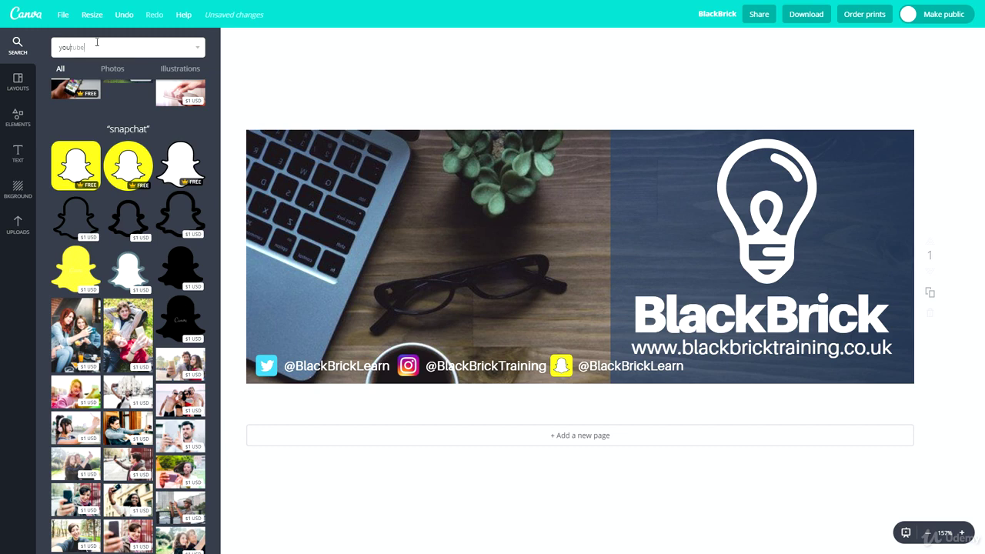
type("tube")
key("Return")
left_click(128, 165)
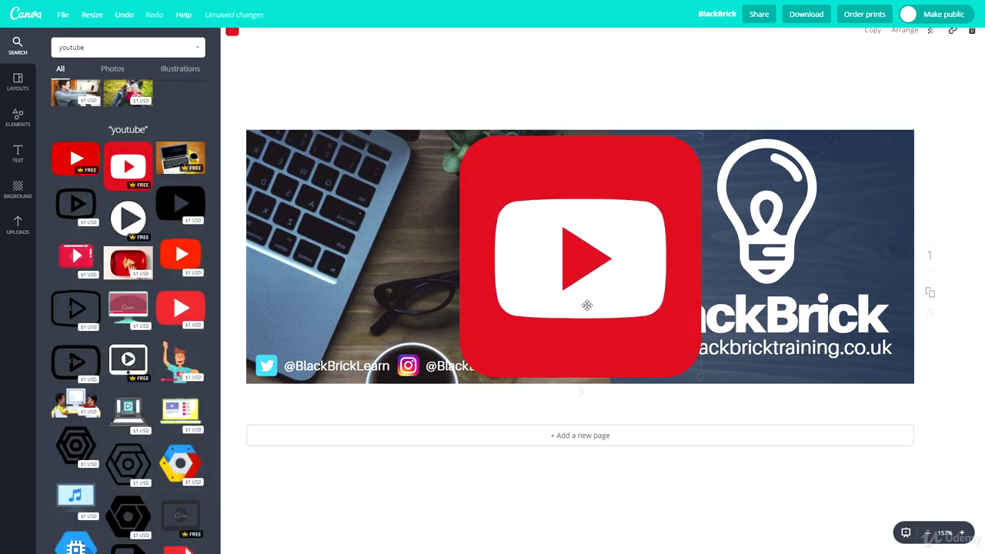
left_click_drag(587, 305, 810, 287)
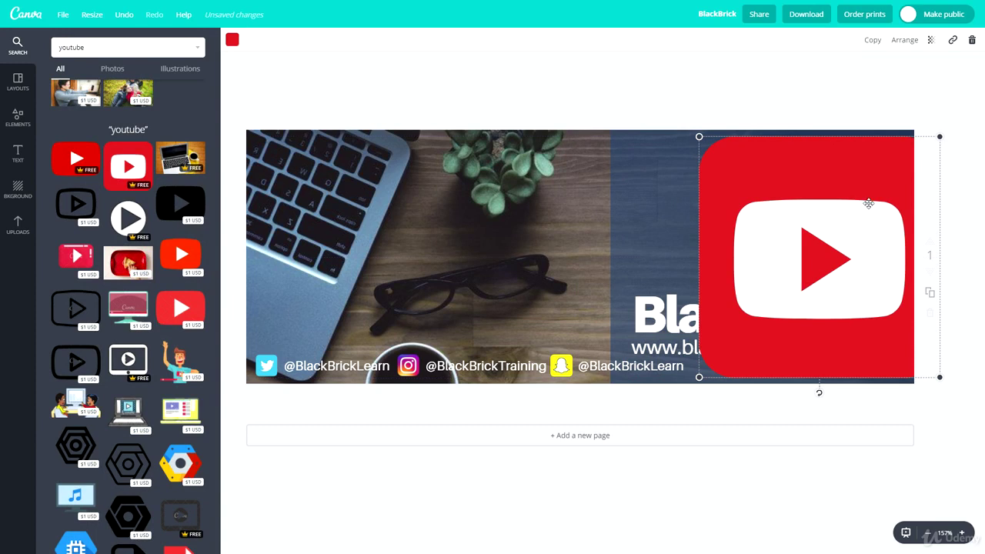
left_click_drag(937, 141, 723, 356)
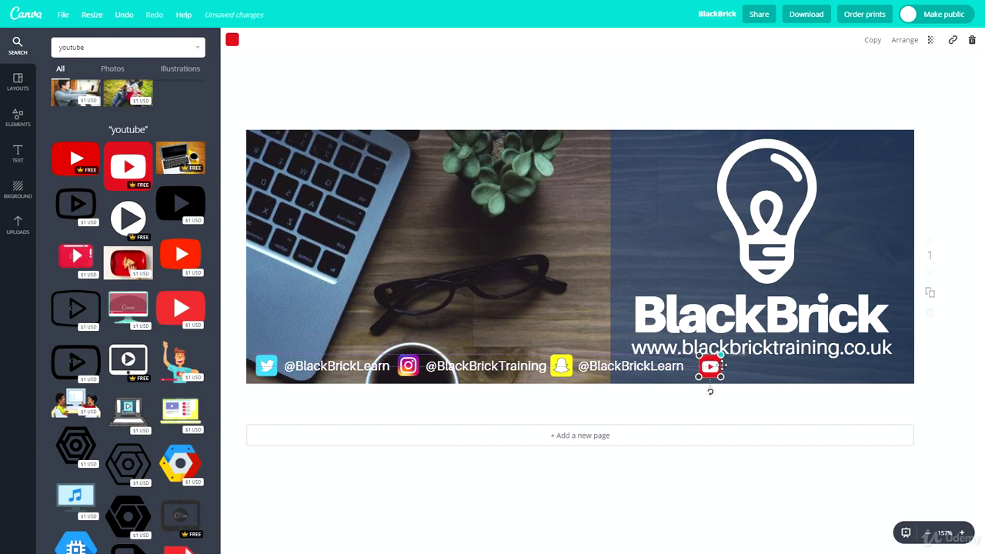
Move the BlackBrick heading and web address slightly up, and position the YouTube icon just after the Snapchat handle
left_click_drag(713, 365, 707, 362)
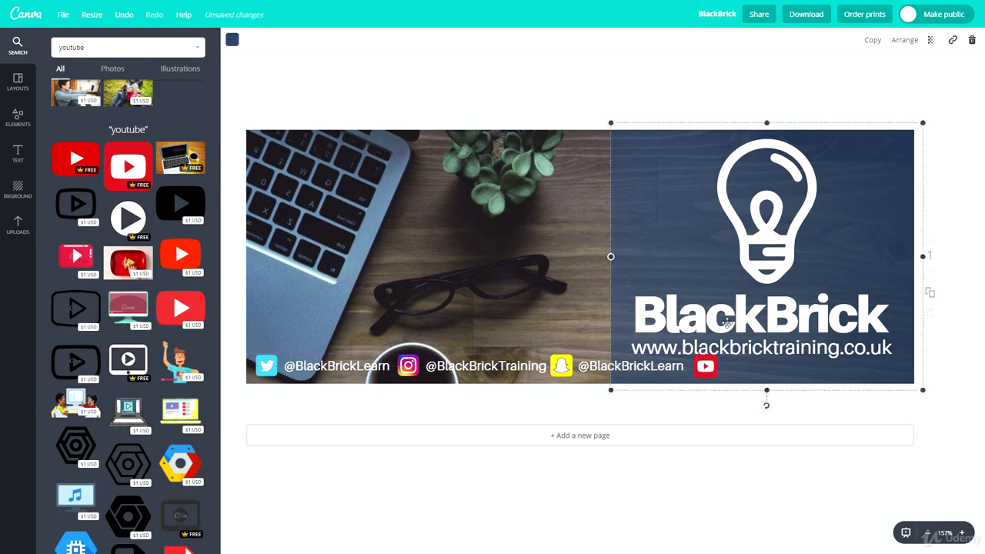
left_click_drag(727, 322, 756, 340)
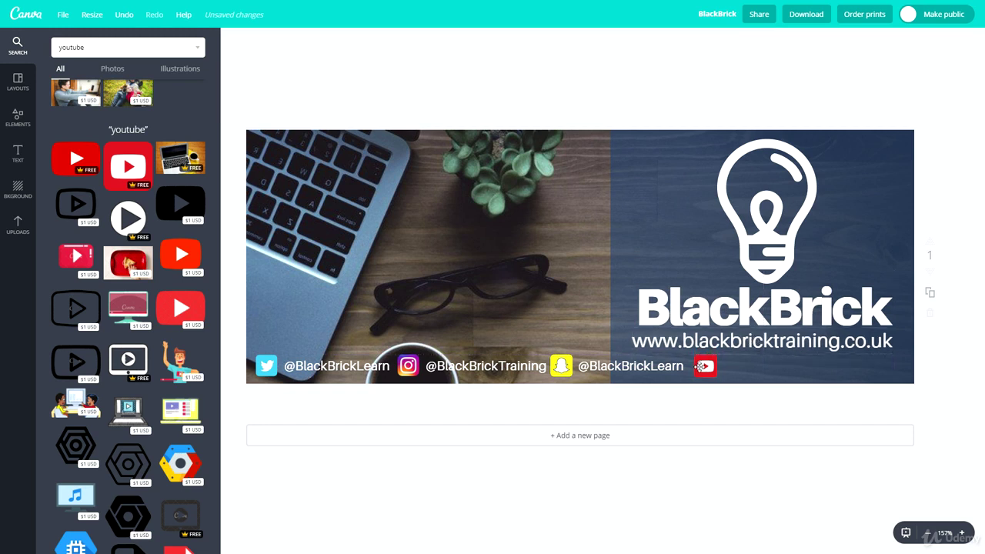
left_click_drag(696, 367, 696, 367)
left_click(456, 369)
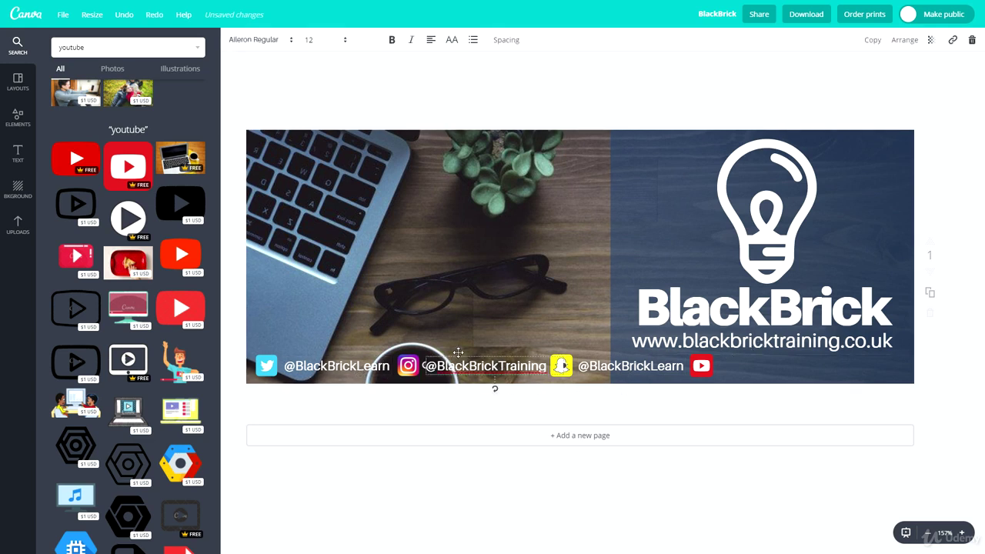
left_click_drag(458, 353, 735, 354)
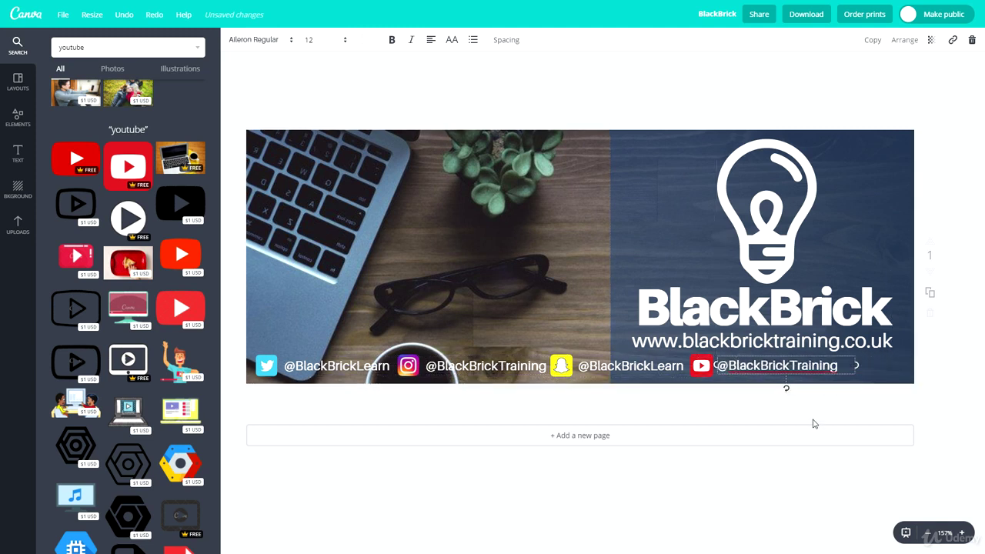
key("Delete")
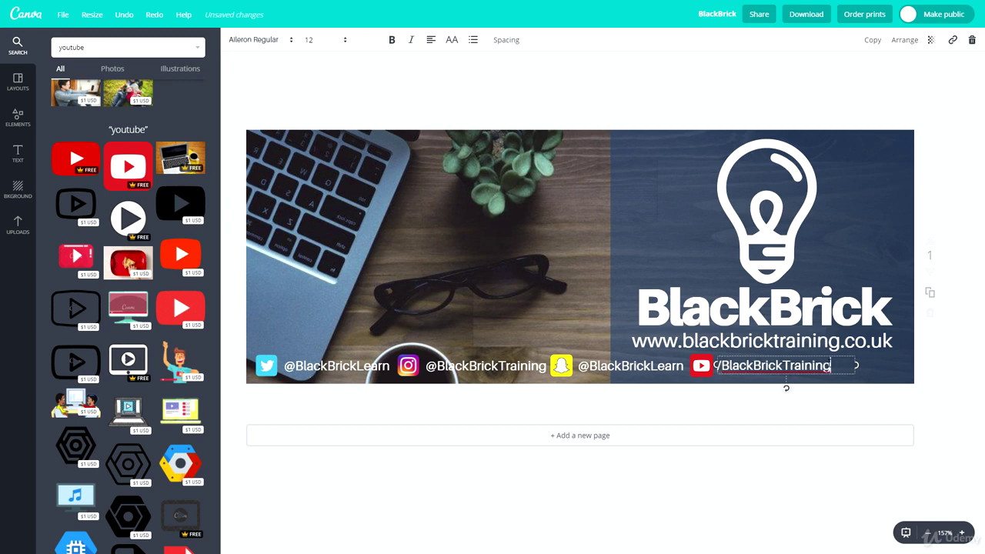
key("shift+Left")
key("shift+Left")
key("shift+Left")
key("shift+Left")
key("shift+Left")
key("shift+Left")
key("shift+Left")
key("shift+Left")
key("BackSpace")
left_click(768, 416)
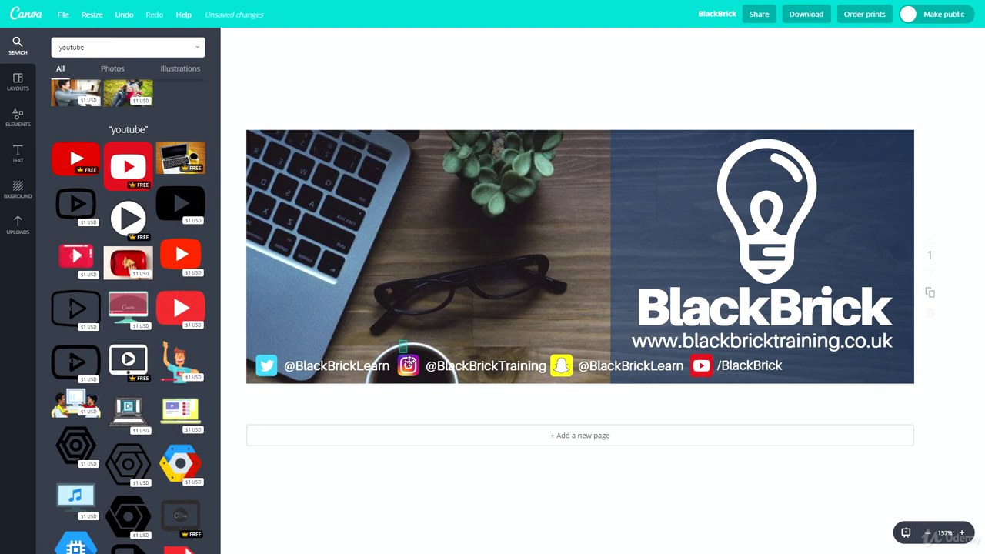
Swap the Instagram and Snapchat icons with their handles so that Snapchat follows Twitter and Instagram sits before YouTube
left_click_drag(408, 360, 477, 394)
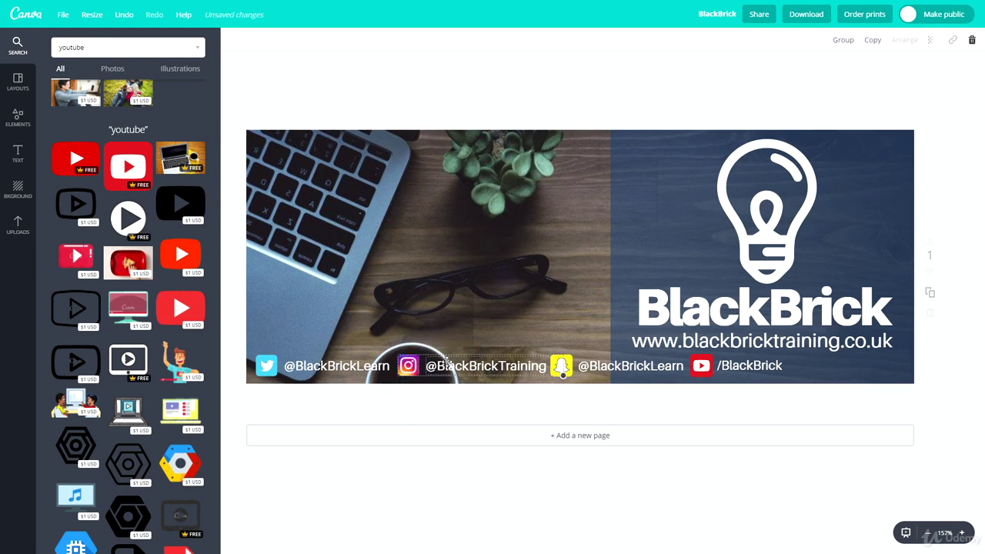
left_click_drag(446, 362, 475, 287)
left_click_drag(535, 349, 443, 370)
left_click_drag(441, 370, 437, 370)
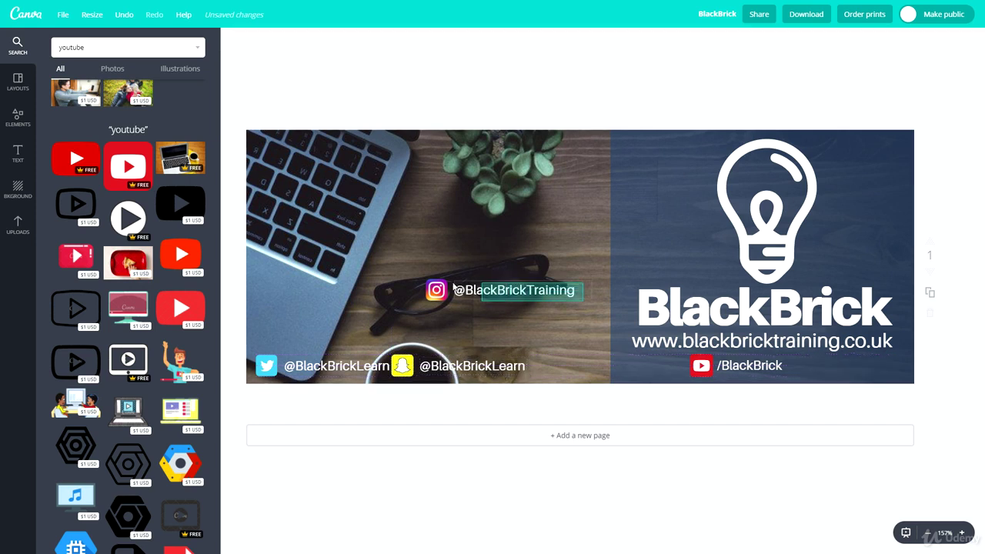
left_click_drag(445, 297, 545, 374)
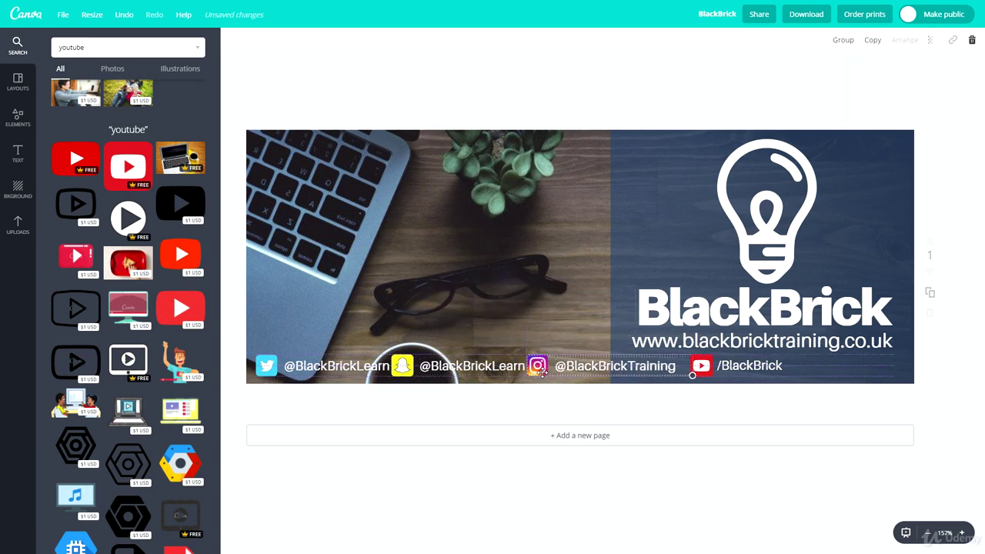
left_click_drag(623, 370, 584, 366)
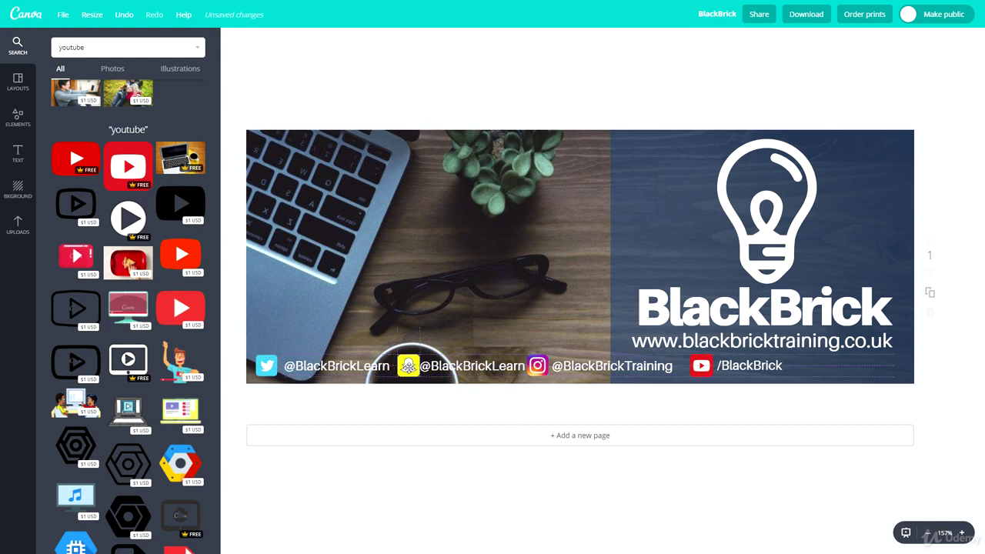
Even out the spacing along the social media row by nudging the Snapchat handle, the Instagram icon and handle, and the /BlackBrick text
left_click_drag(403, 366, 409, 366)
mouse_move(635, 368)
left_mouse_down()
mouse_move(689, 365)
mouse_move(629, 358)
left_mouse_up()
left_click(641, 367)
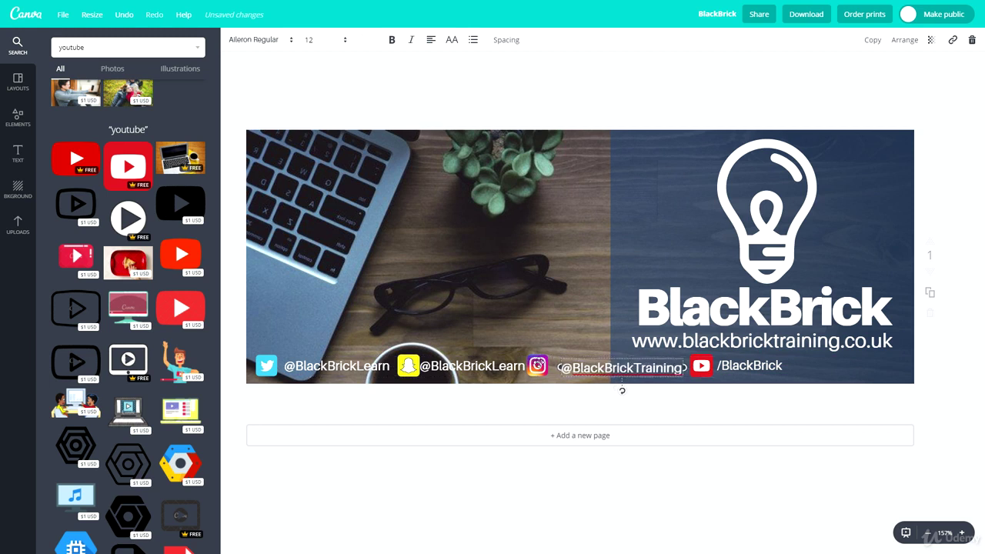
left_click_drag(538, 365, 491, 368)
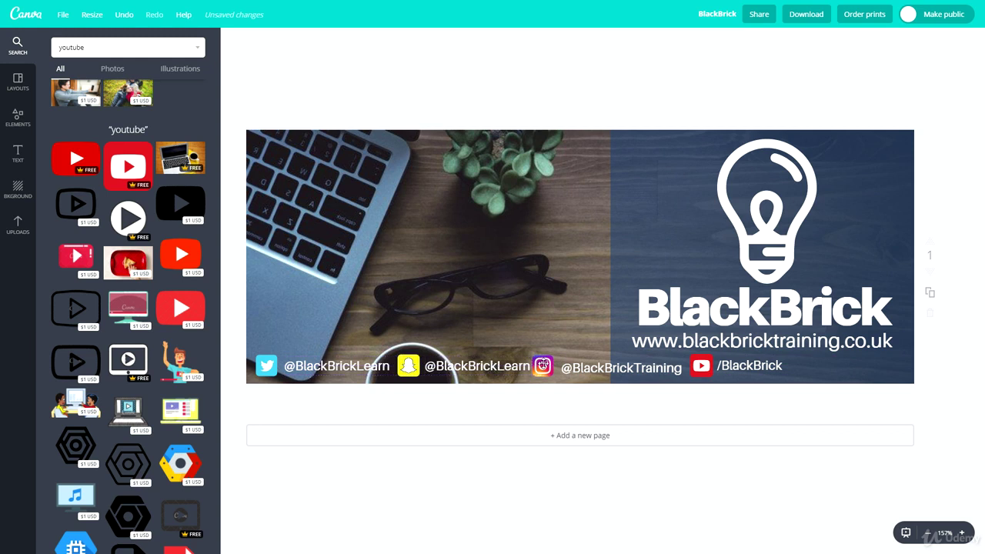
left_click_drag(743, 366, 753, 366)
left_click_drag(635, 368, 630, 367)
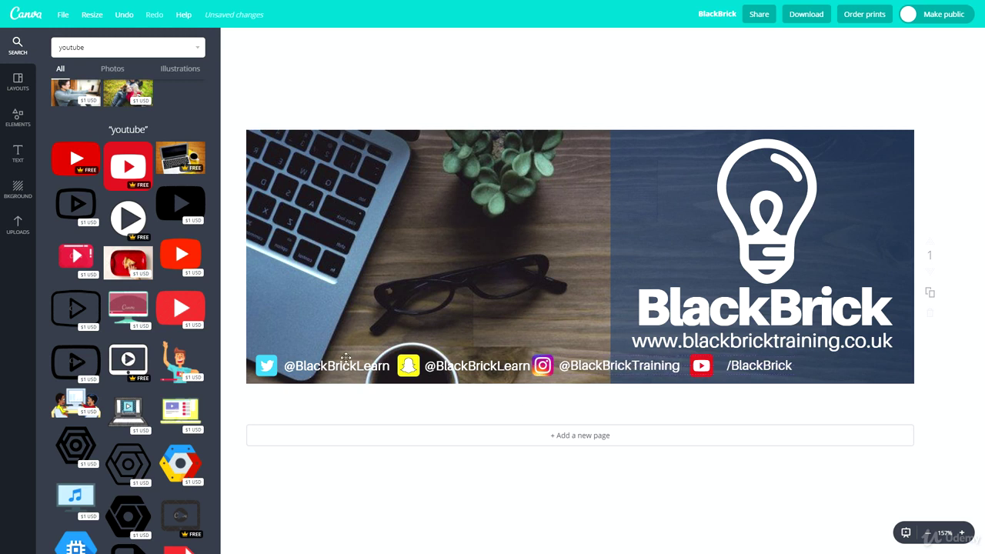
left_click_drag(555, 375, 549, 370)
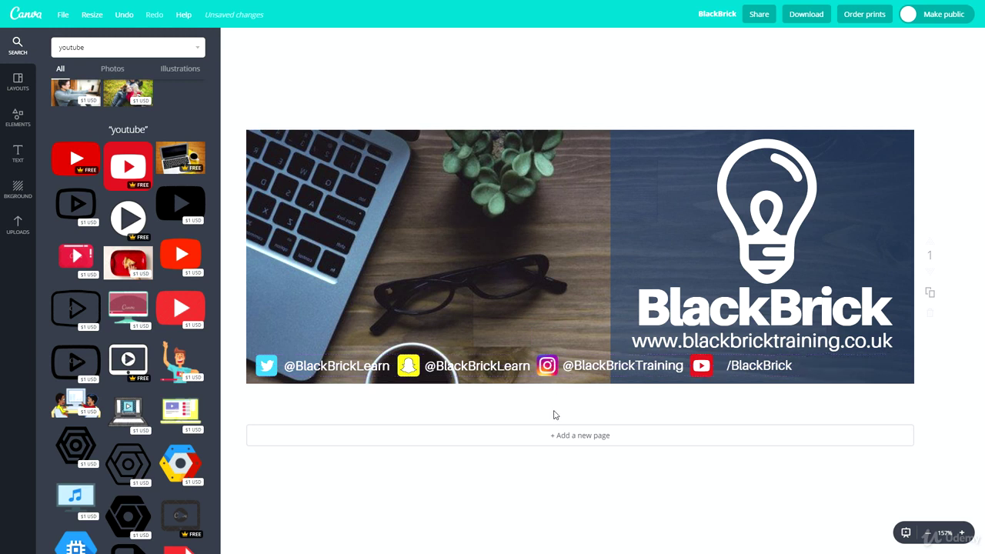
left_click_drag(761, 371, 750, 370)
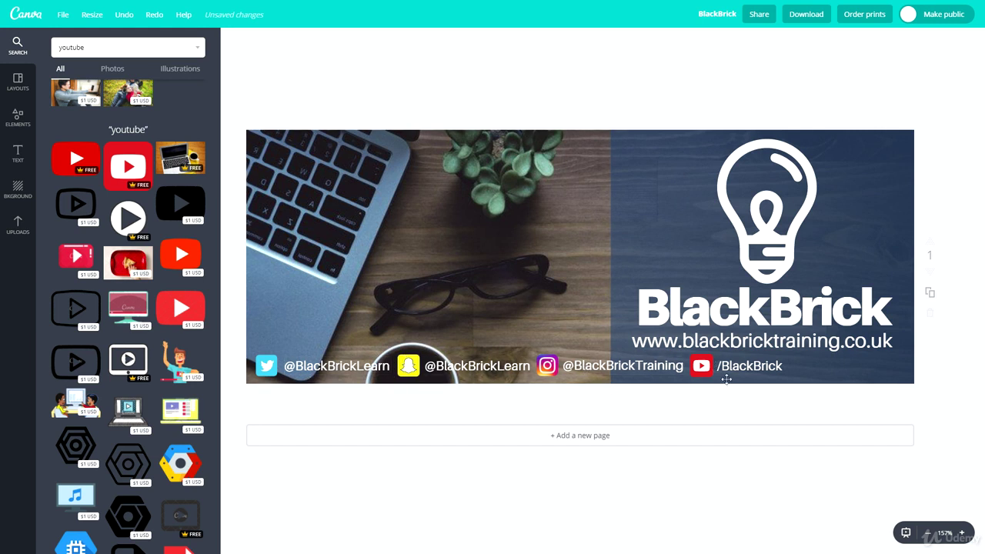
Move the YouTube and Instagram icons with their handles onto the blue panel, lined up beneath the web address
left_click_drag(748, 370, 854, 370)
left_click_drag(706, 367, 810, 370)
left_click_drag(591, 367, 686, 365)
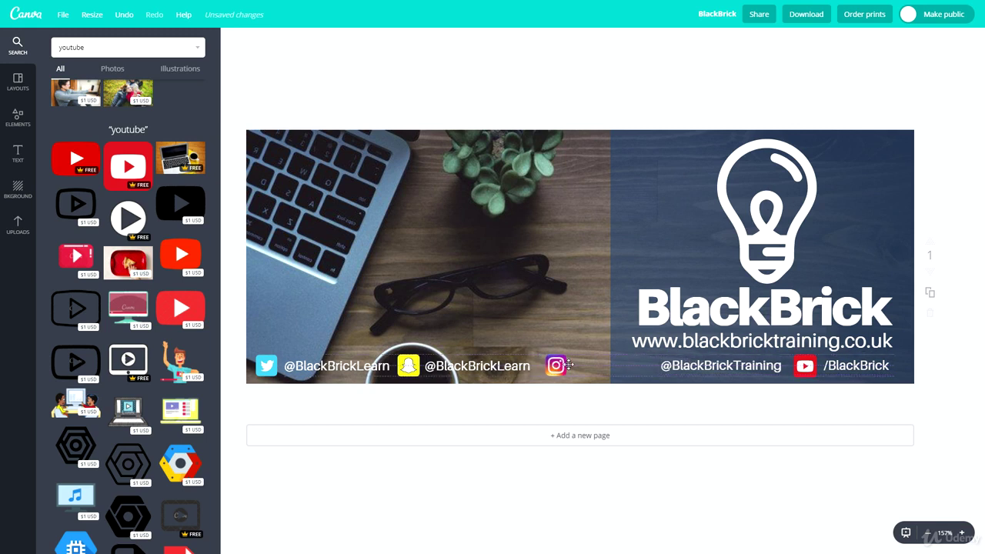
left_click_drag(569, 364, 649, 364)
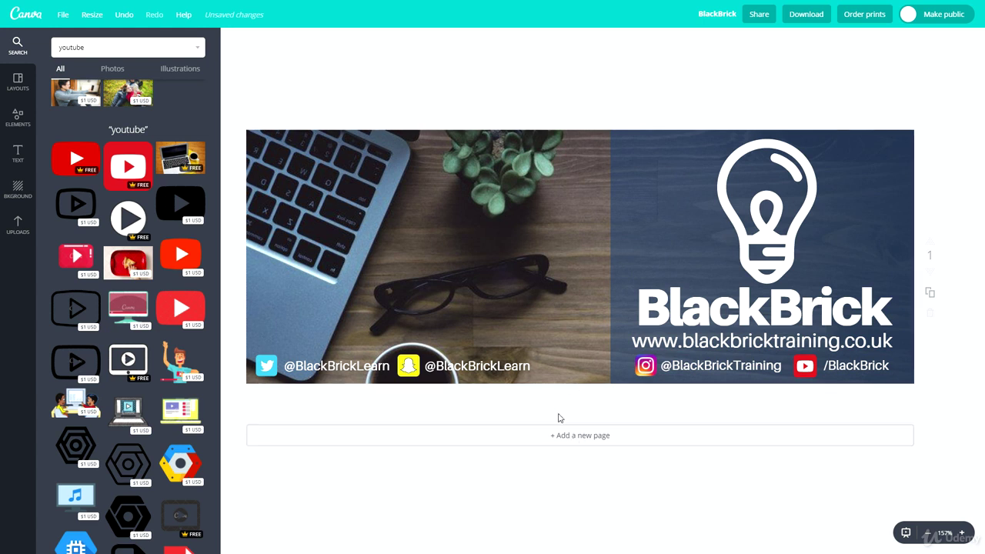
Rename the design as "facebook banner"
left_click(715, 15)
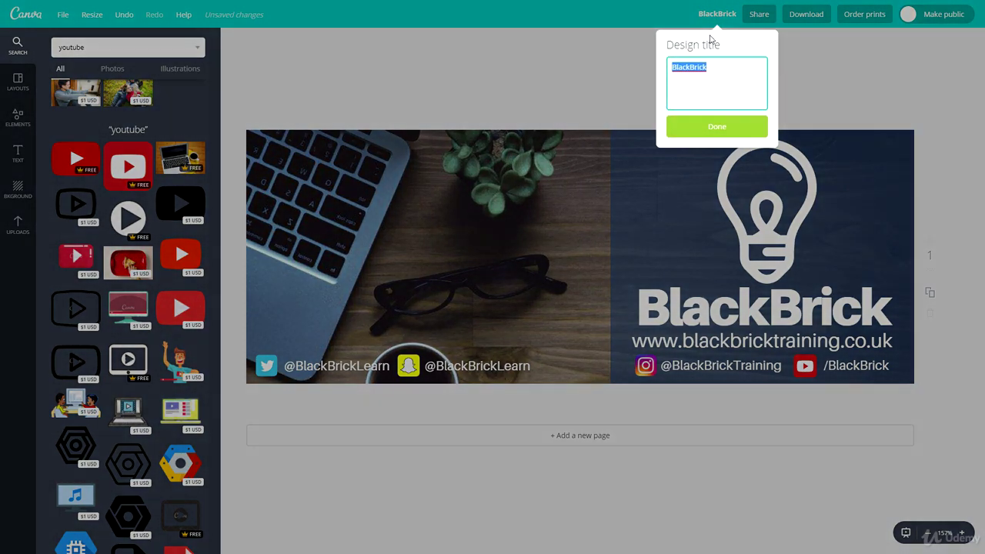
type("facebook banner")
key("Return")
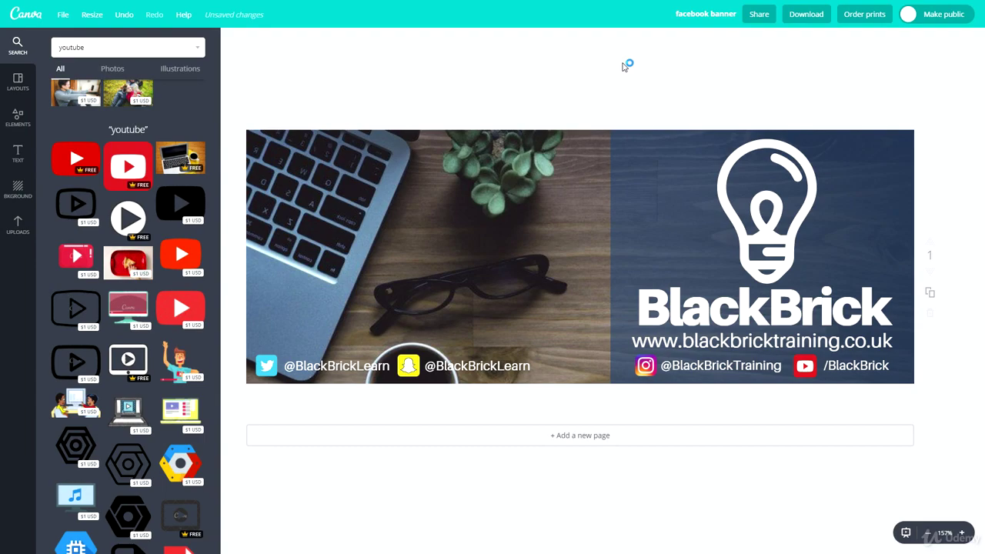